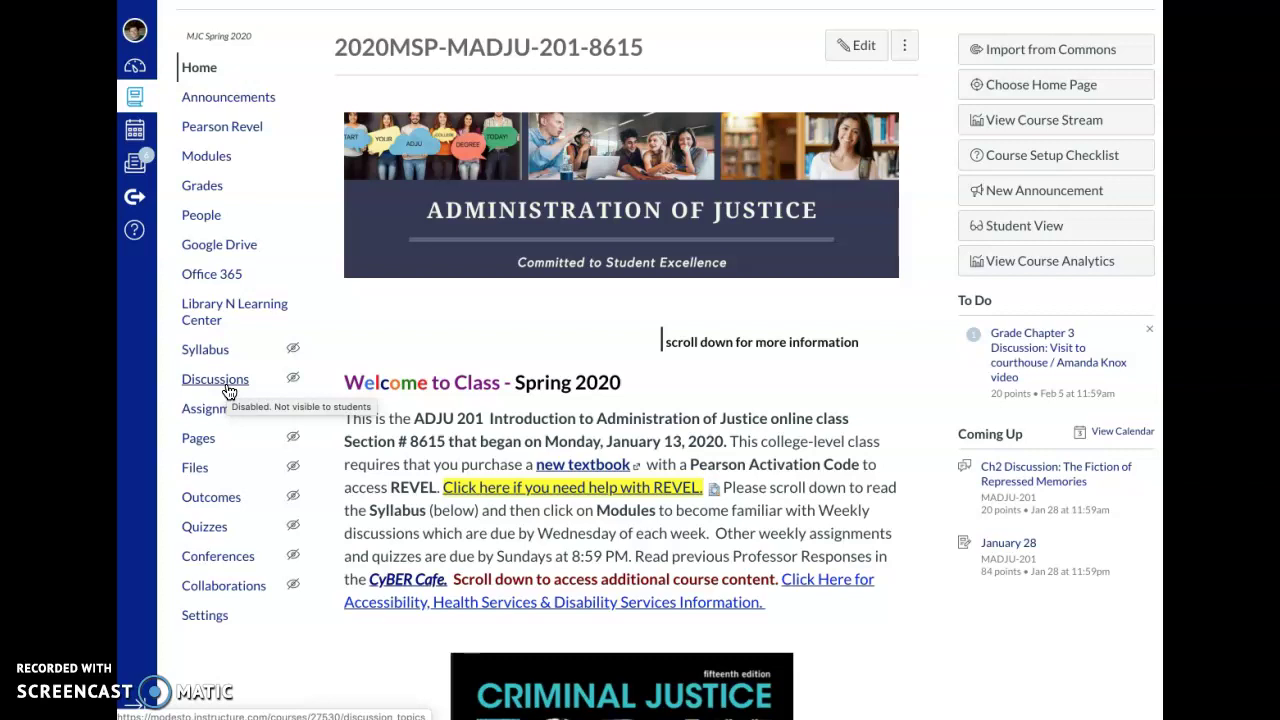
Open the course Modules list and scroll down to the Module 1 Chapter 2 item
click(208, 158)
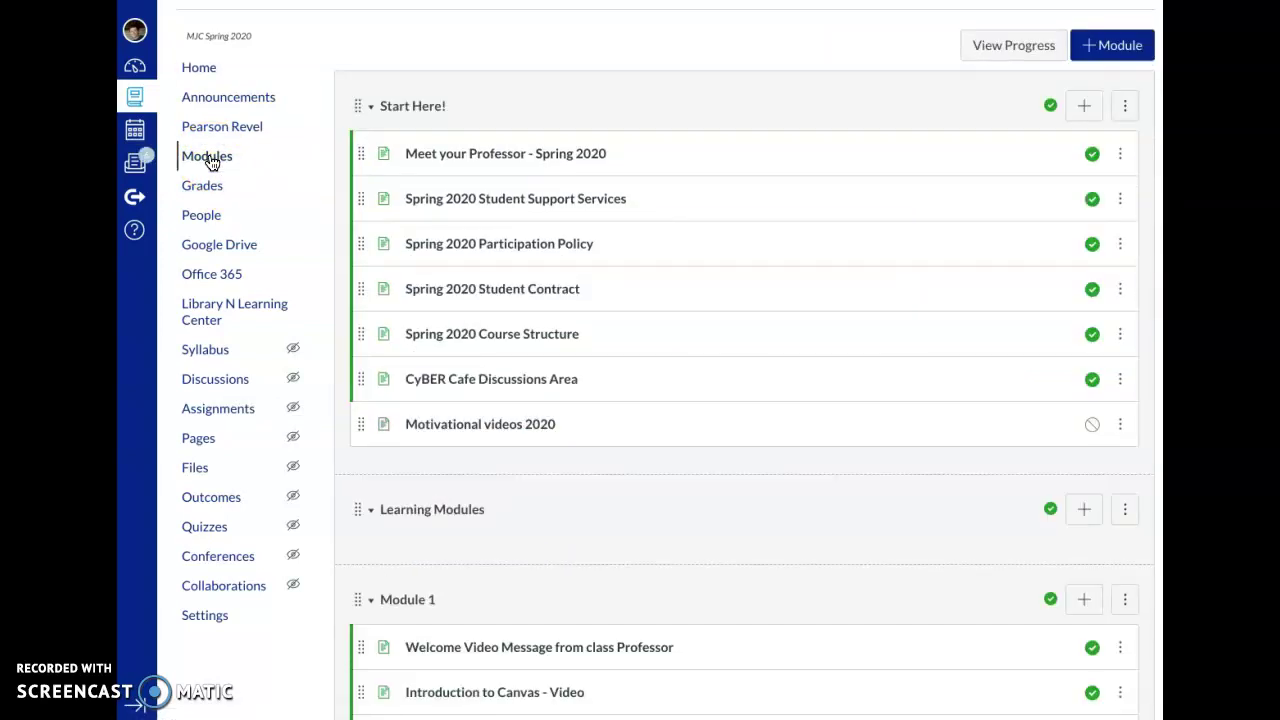
scroll(640, 380, down, 2)
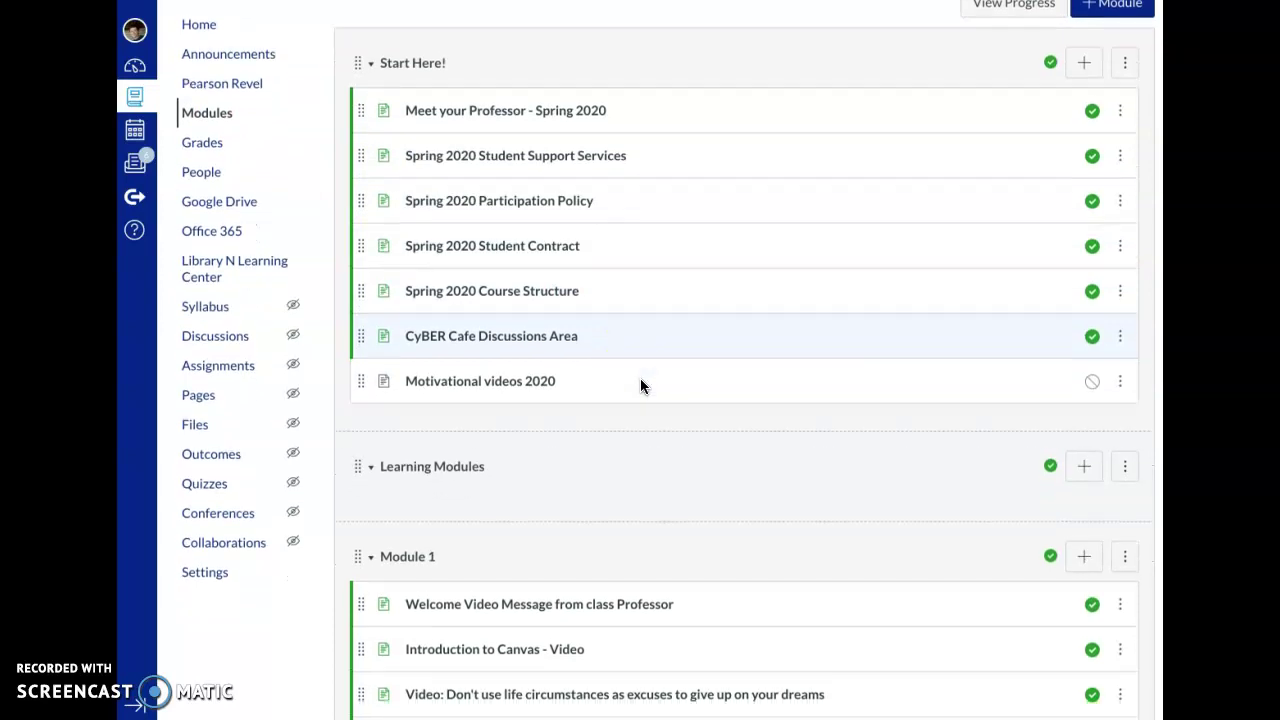
scroll(641, 387, down, 3)
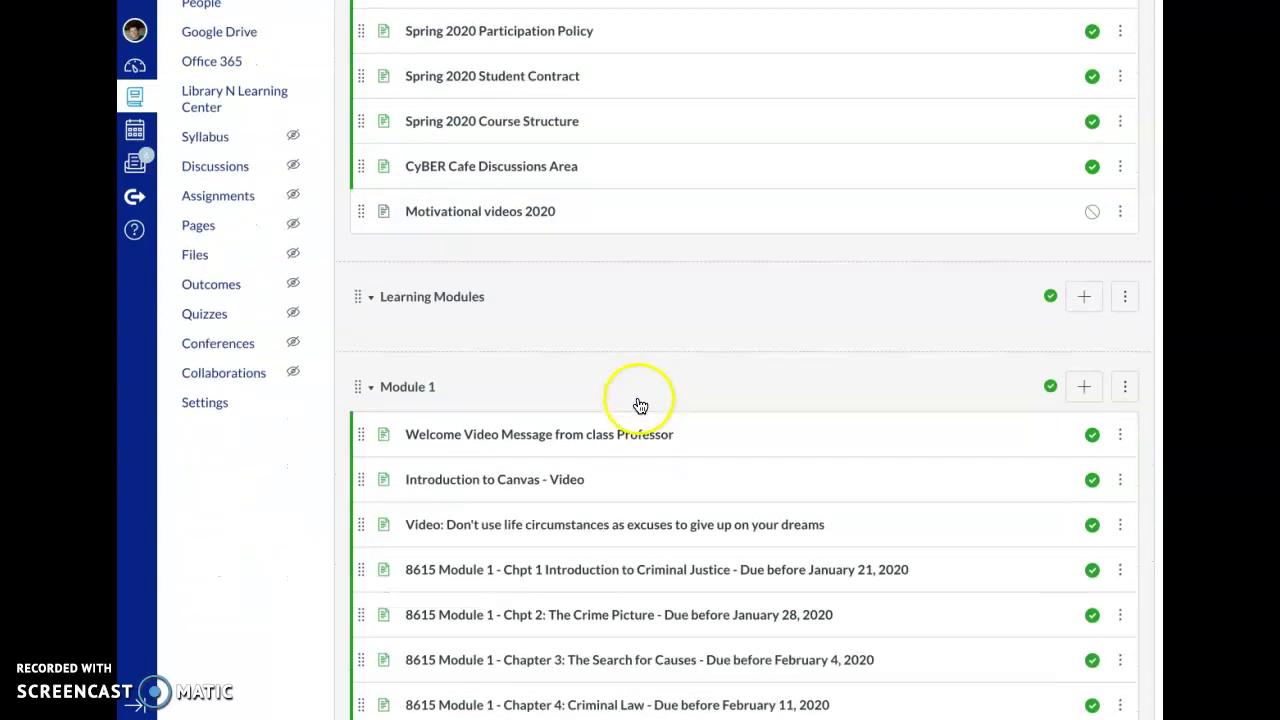
scroll(636, 403, down, 1)
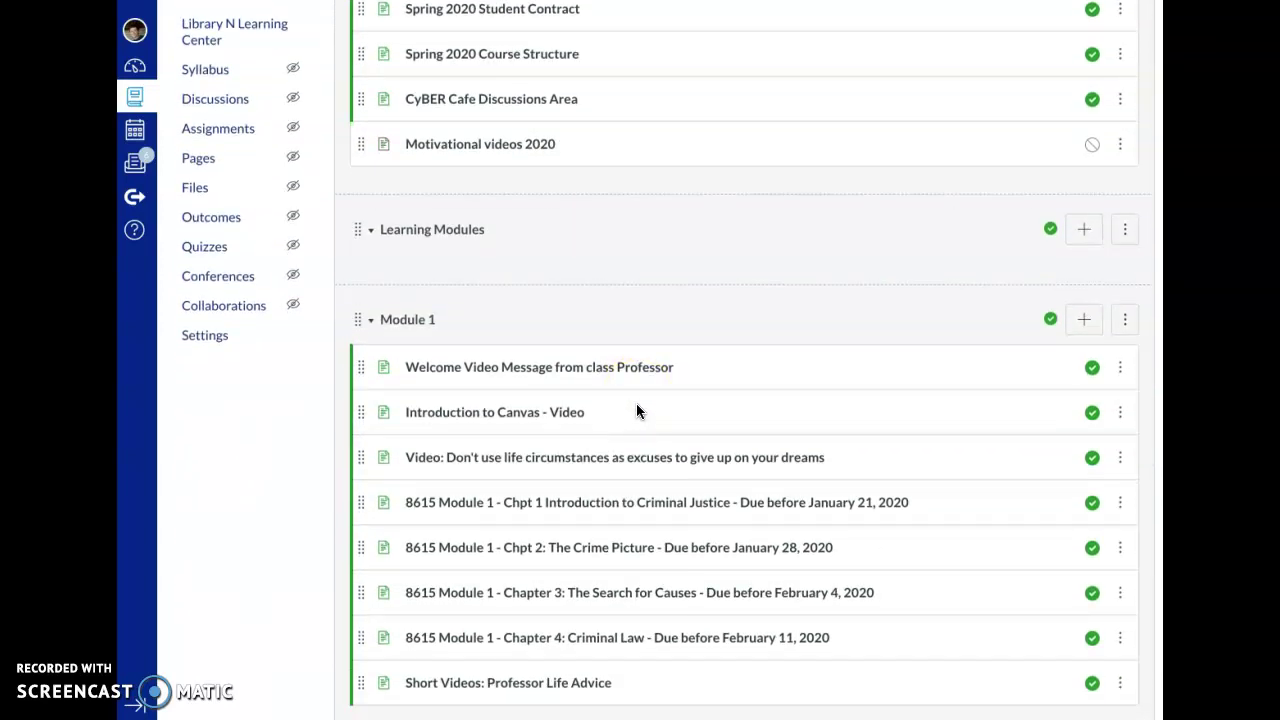
Open and scroll through the Chpt 2: The Crime Picture page, then return to the course Home
click(532, 553)
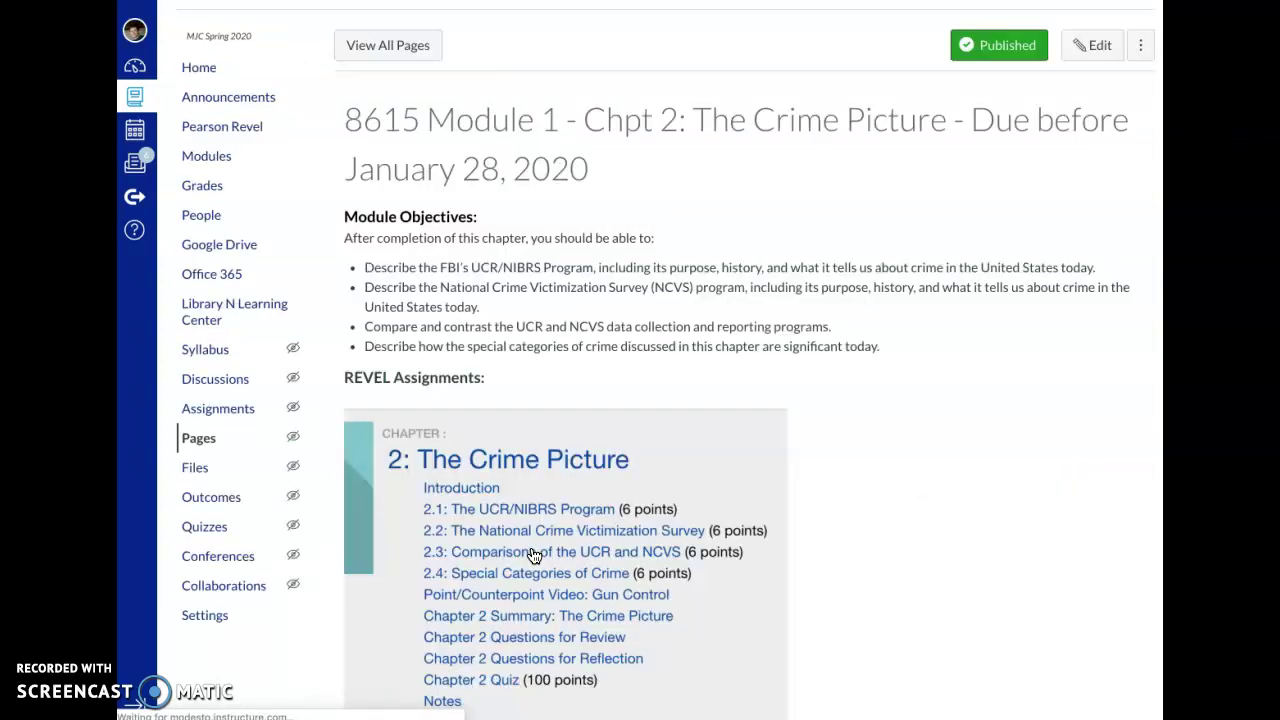
scroll(534, 556, down, 5)
scroll(534, 556, down, 3)
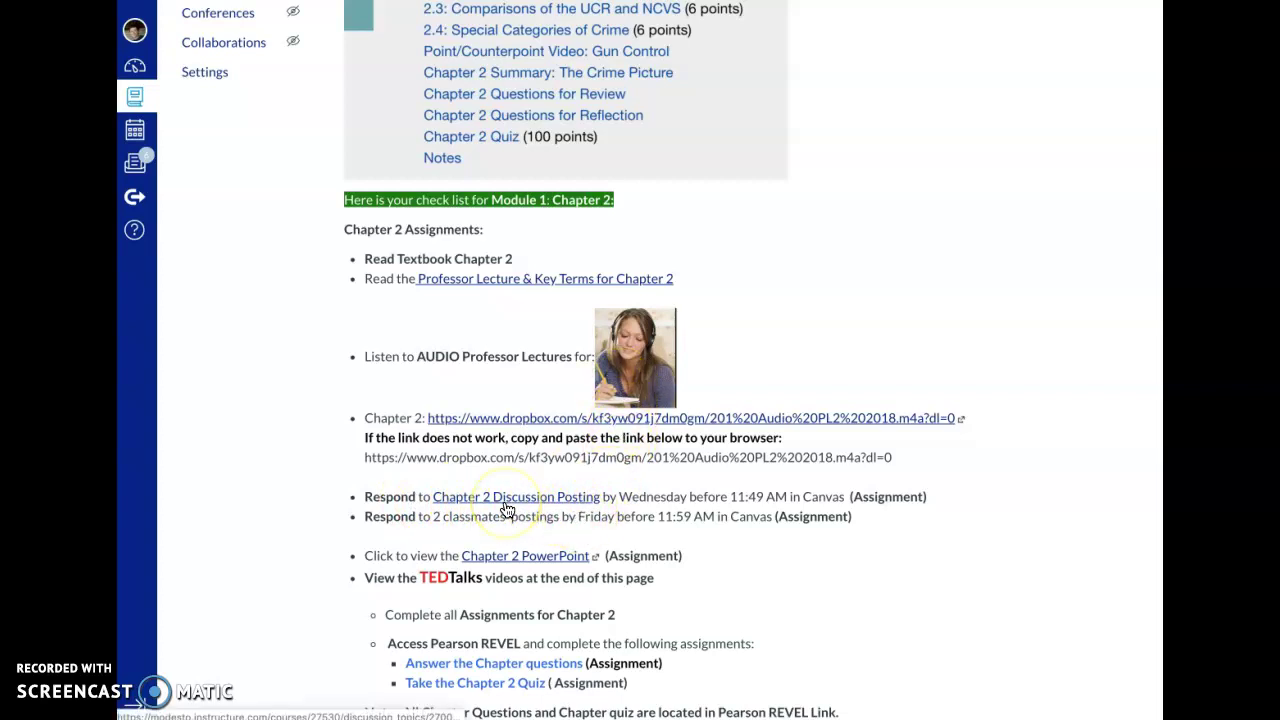
scroll(323, 468, up, 5)
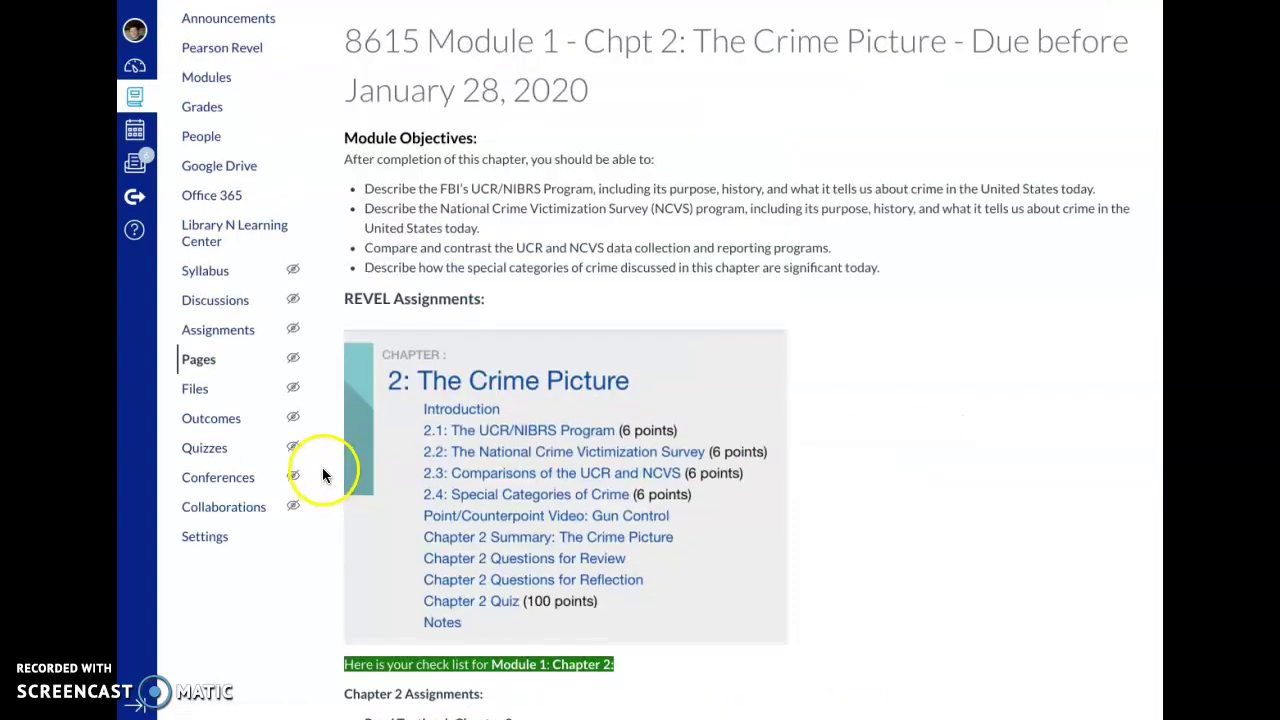
click(193, 72)
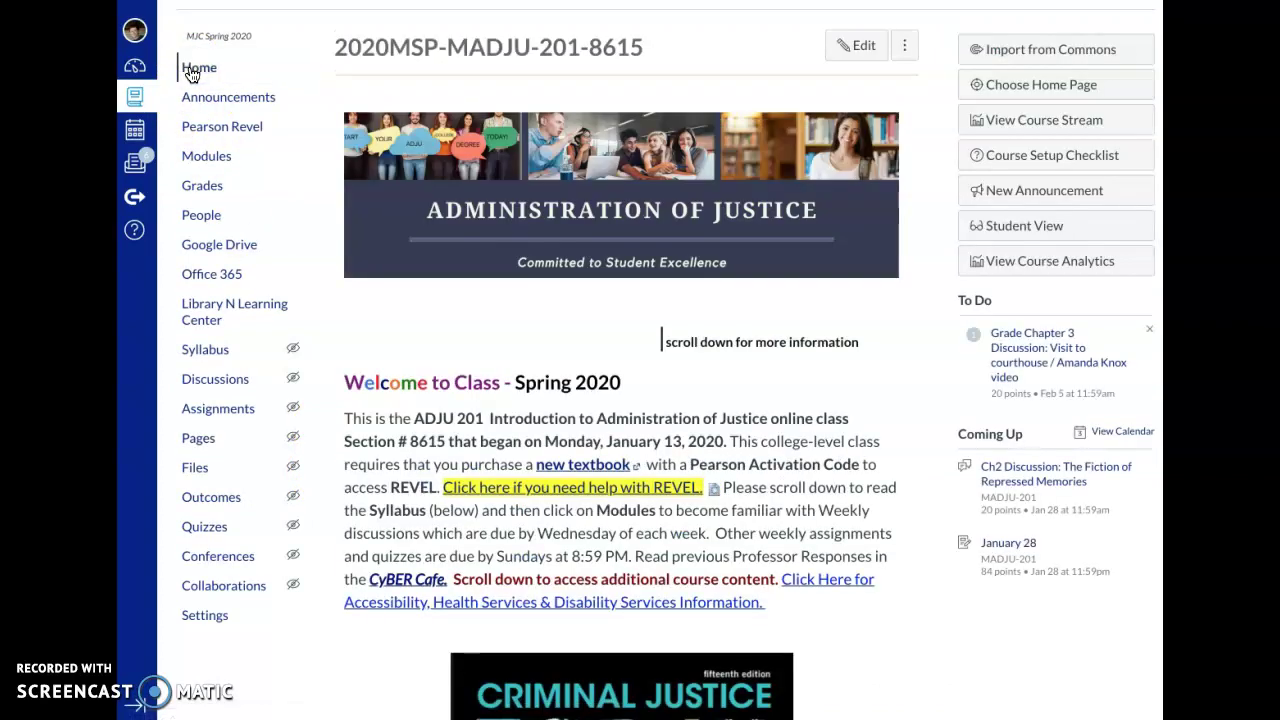
Switch to Student View and open the Chpt 2: The Crime Picture page from Modules
click(1012, 228)
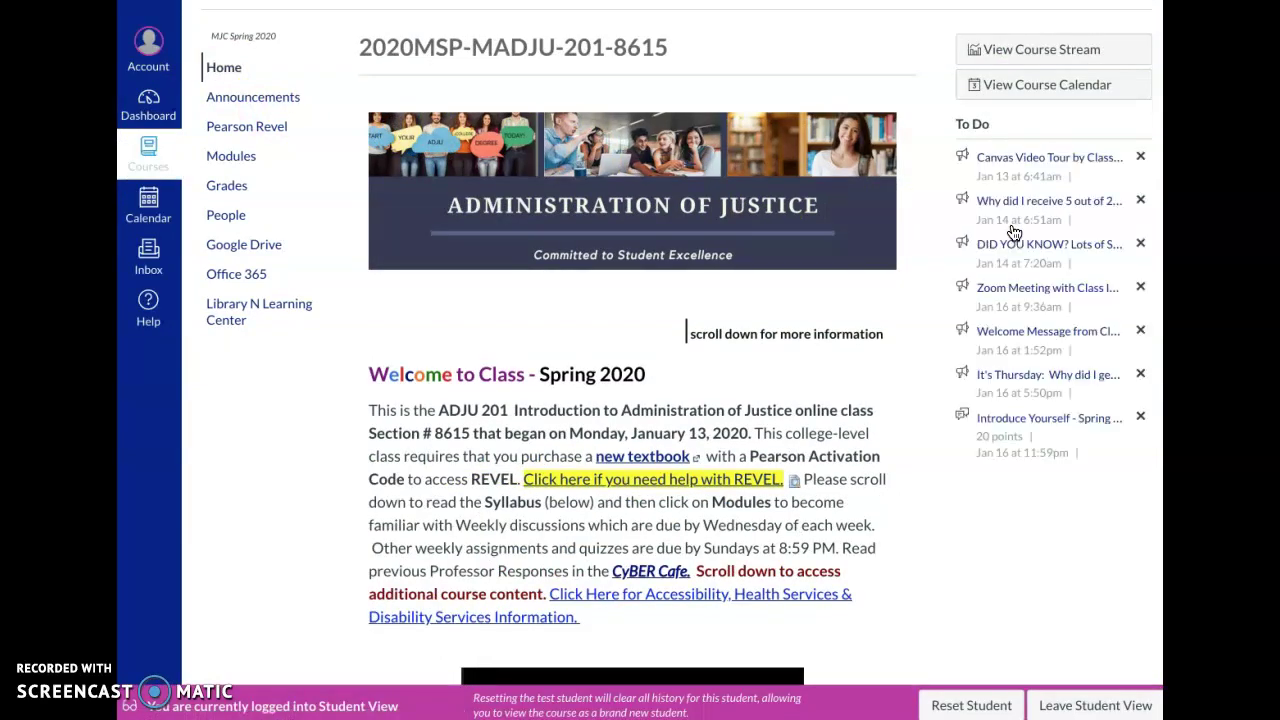
click(938, 332)
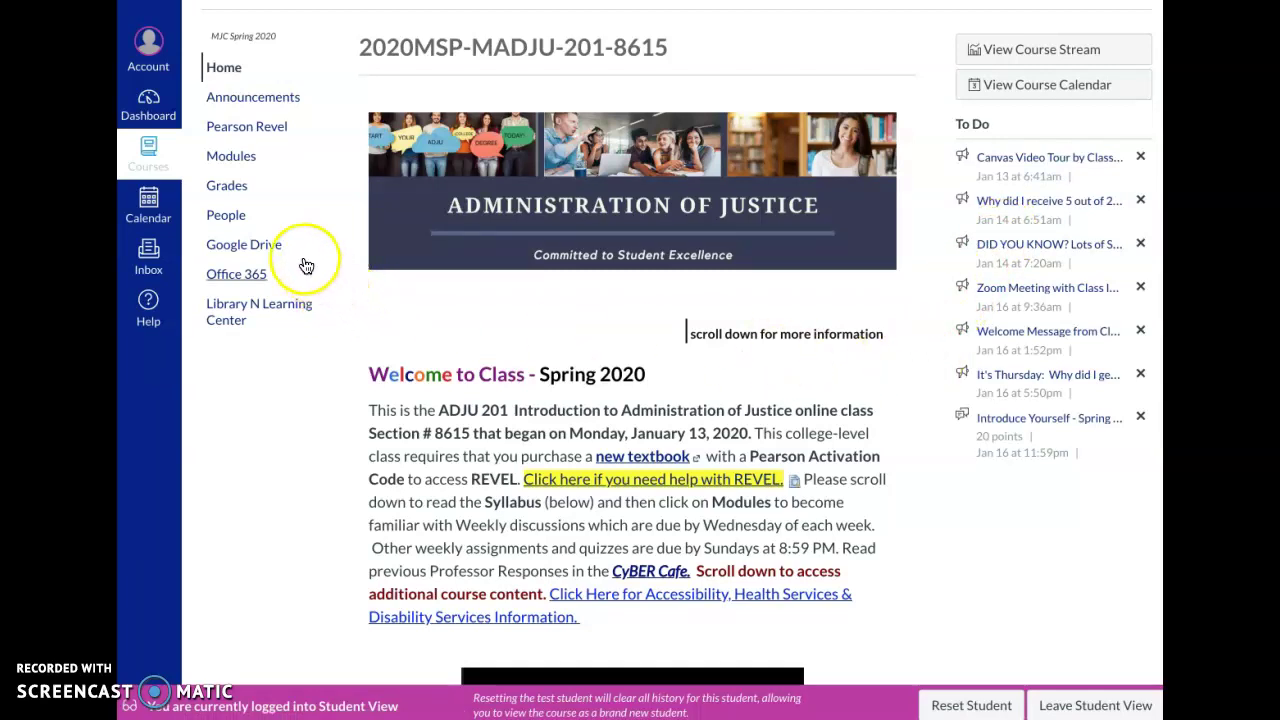
click(230, 158)
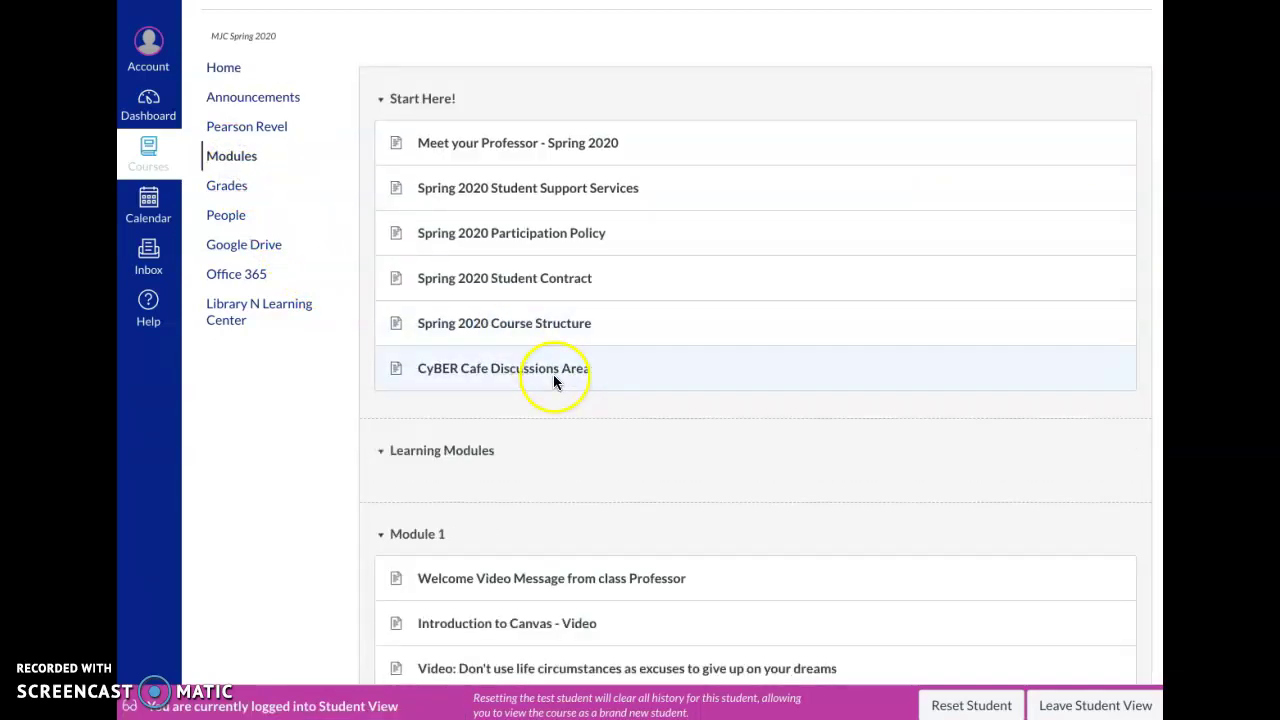
scroll(576, 451, down, 3)
click(570, 576)
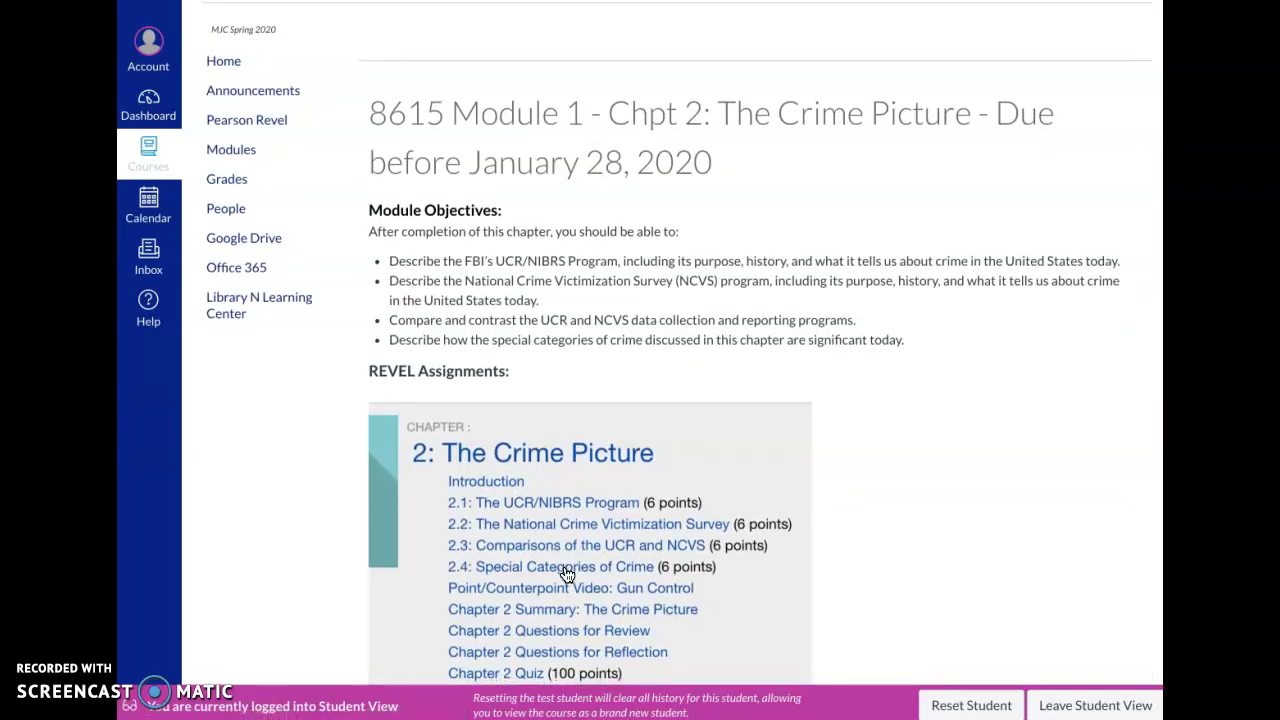
Highlight the due date in the page title and scroll down to the Chapter 2 assignment checklist
double_click(520, 157)
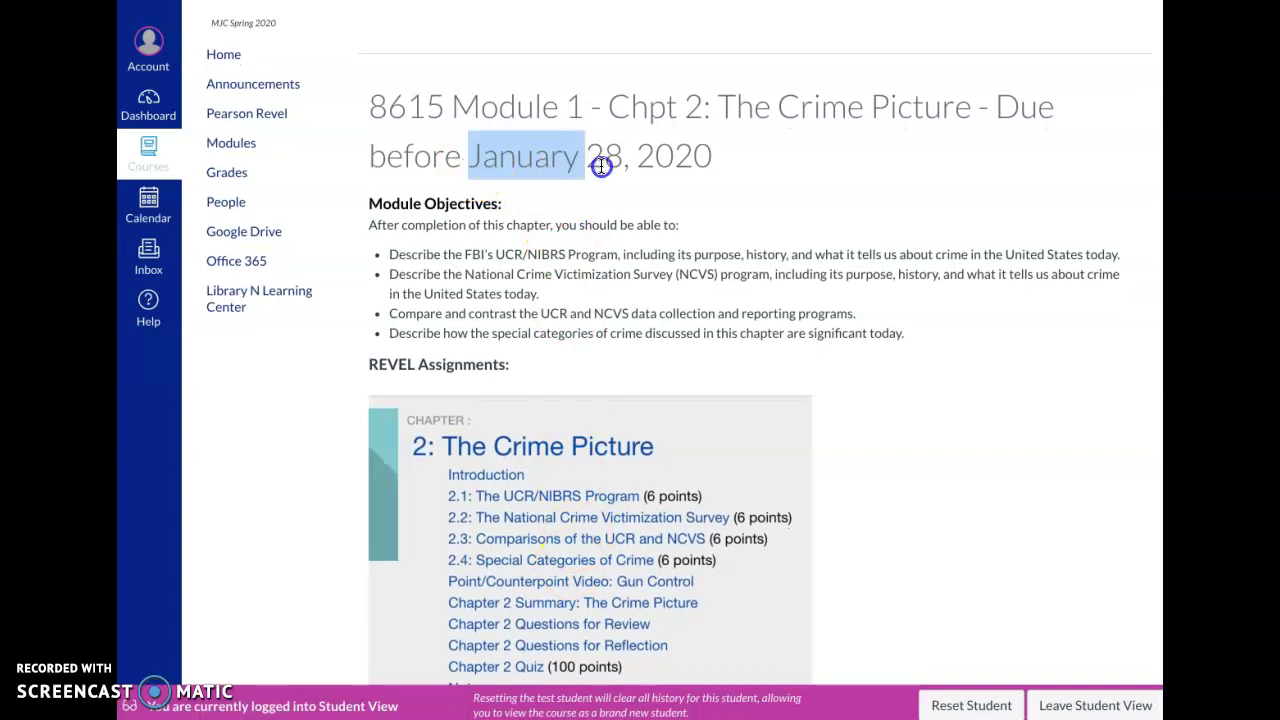
drag(601, 167, 713, 168)
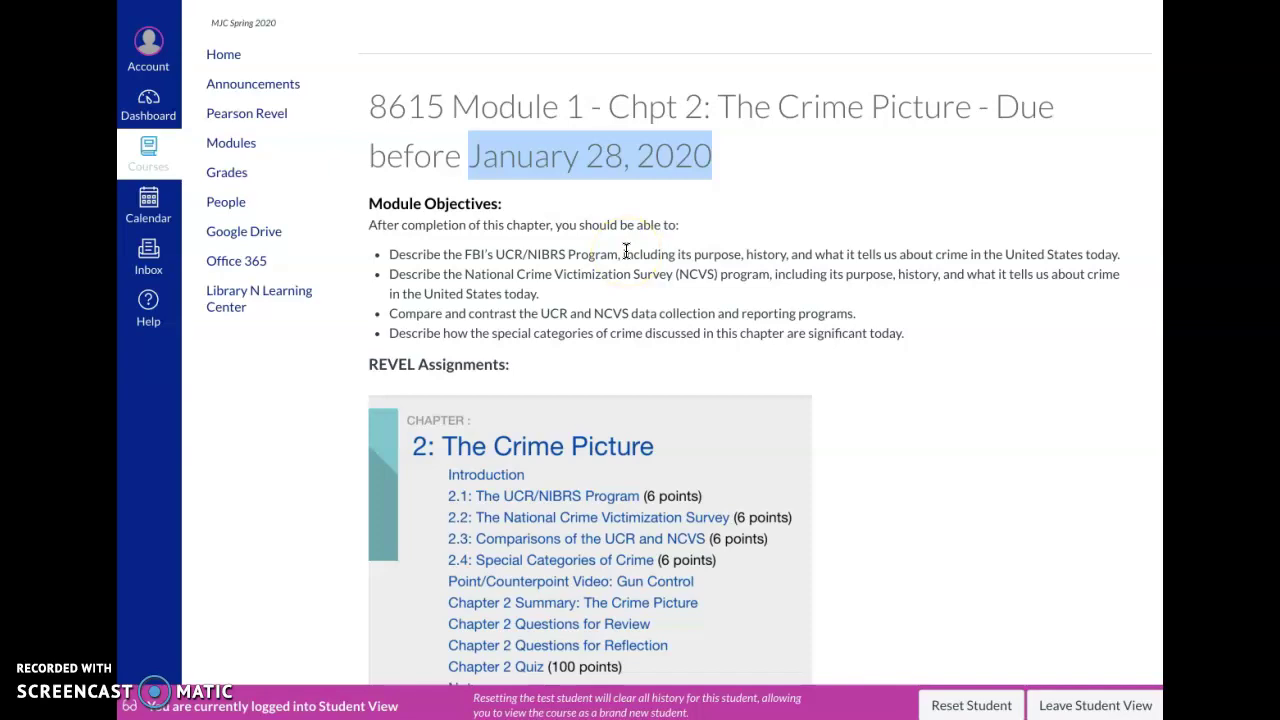
scroll(879, 414, down, 1)
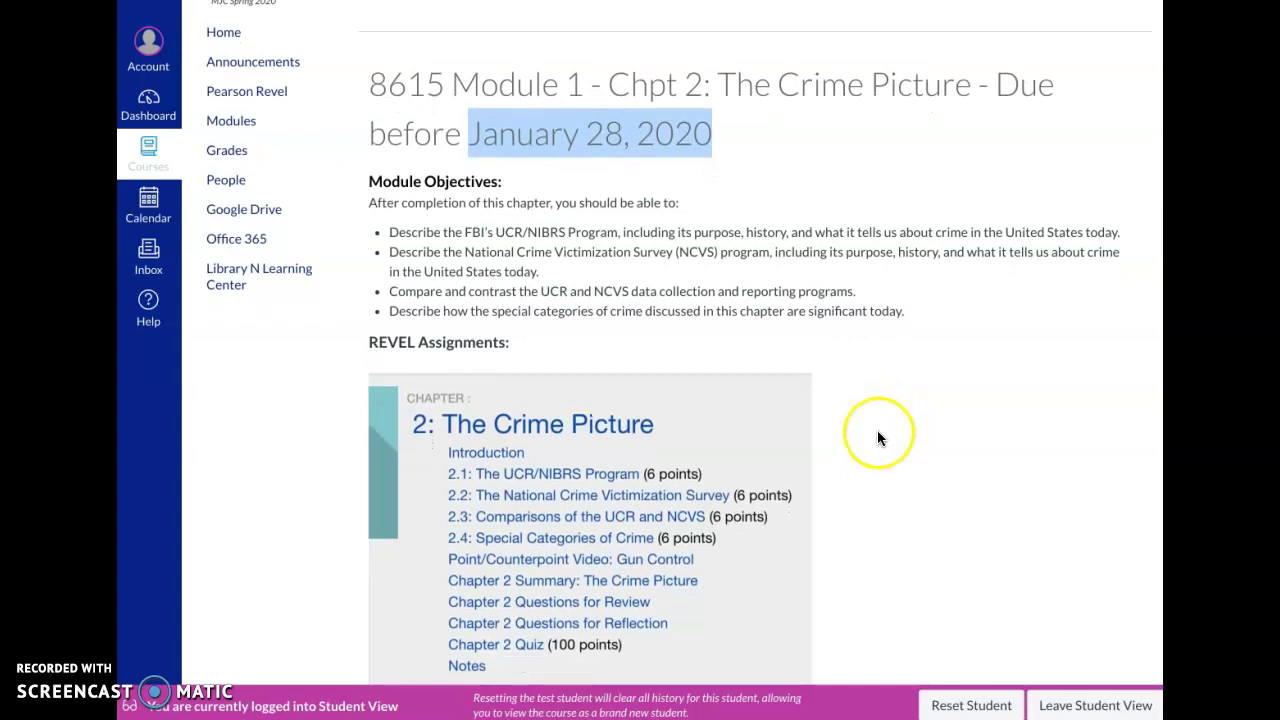
scroll(877, 430, down, 3)
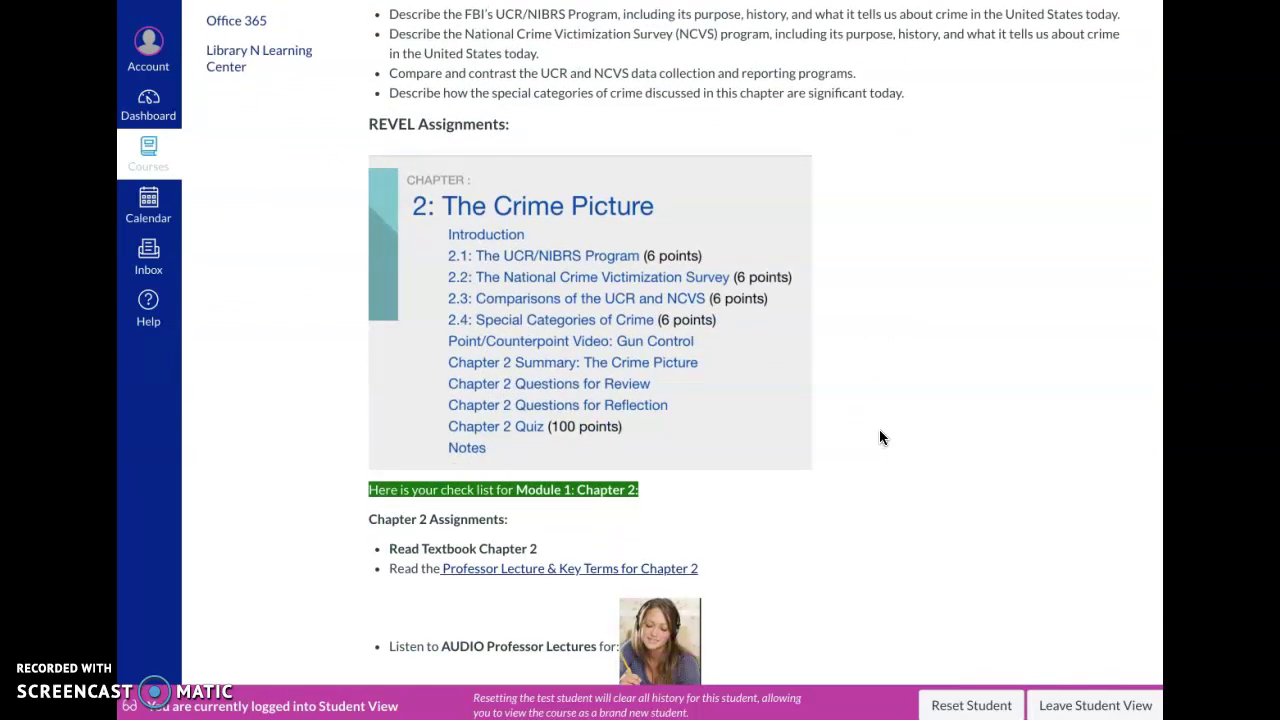
scroll(880, 437, down, 1)
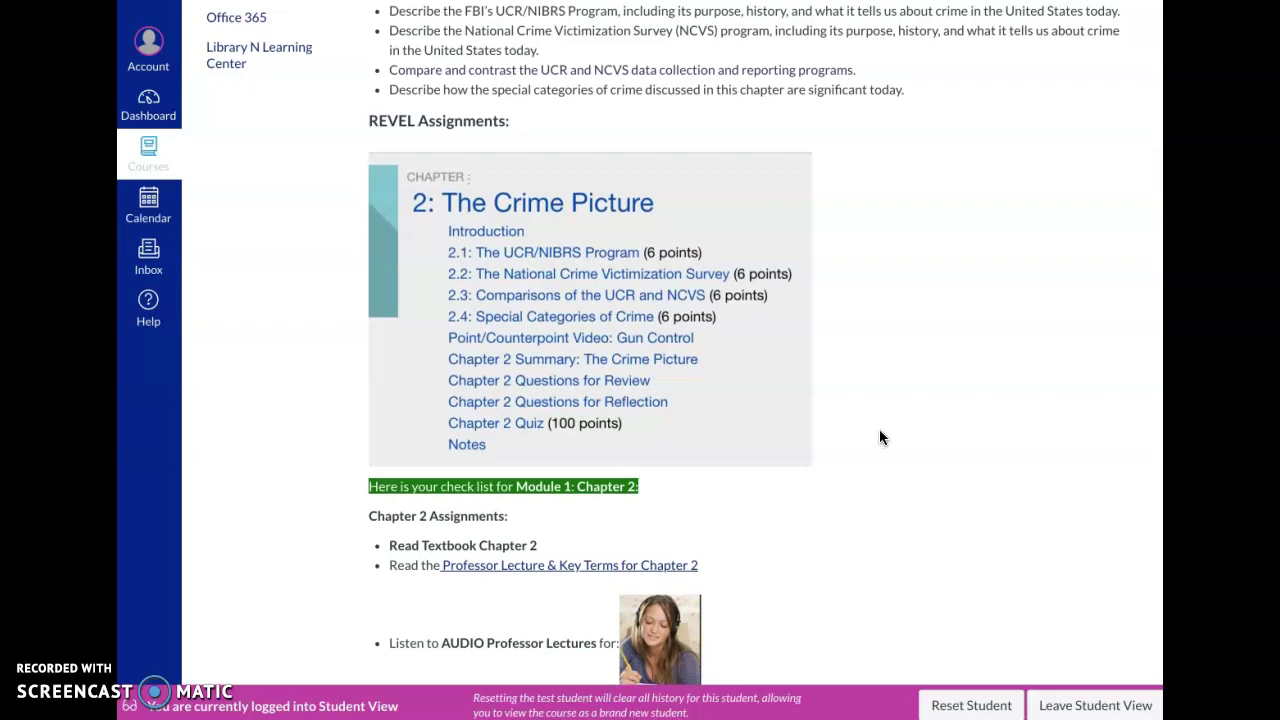
scroll(879, 437, down, 3)
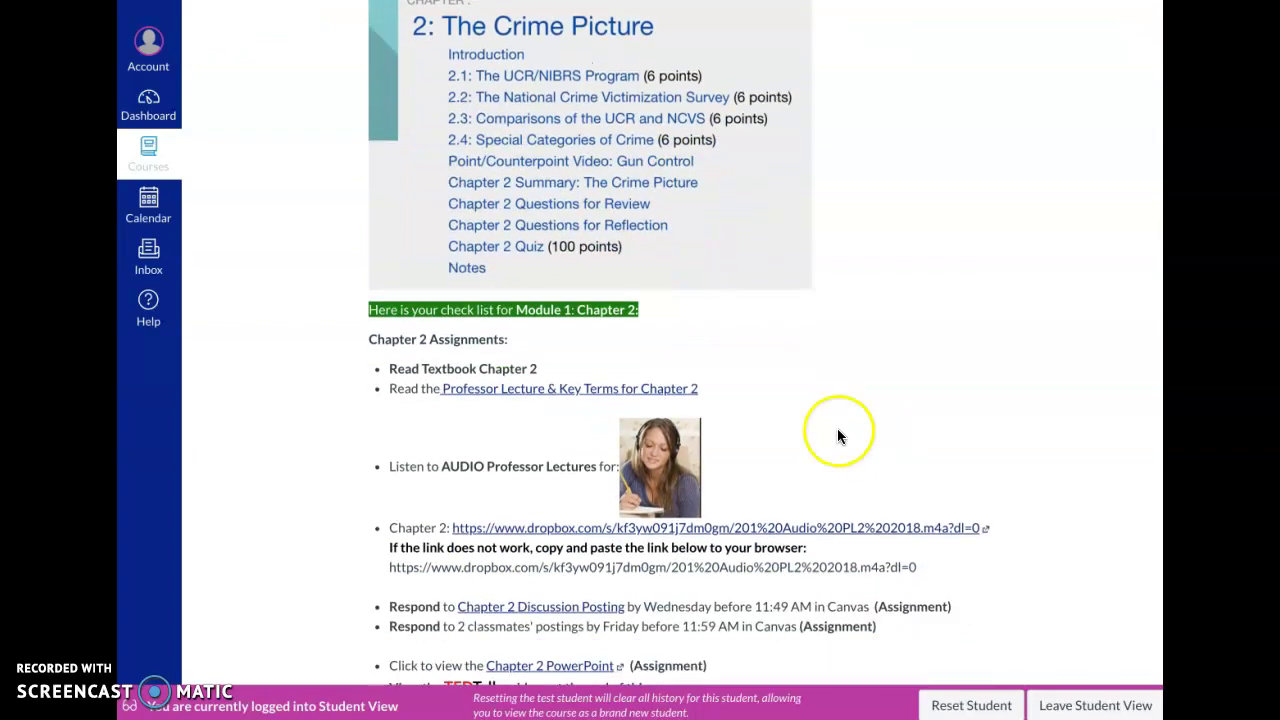
Open the Ch2 Discussion: The Fiction of Repressed Memories topic and scroll to its Reply box
click(508, 594)
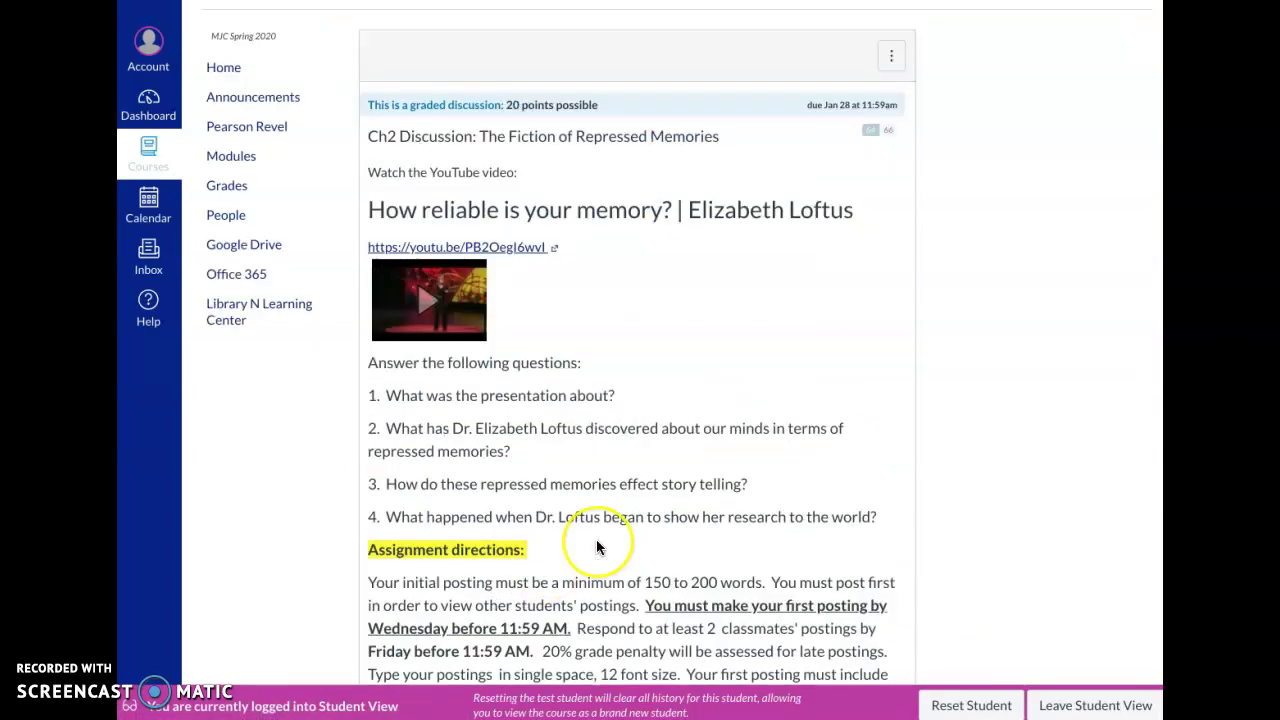
scroll(597, 546, down, 1)
scroll(597, 546, down, 2)
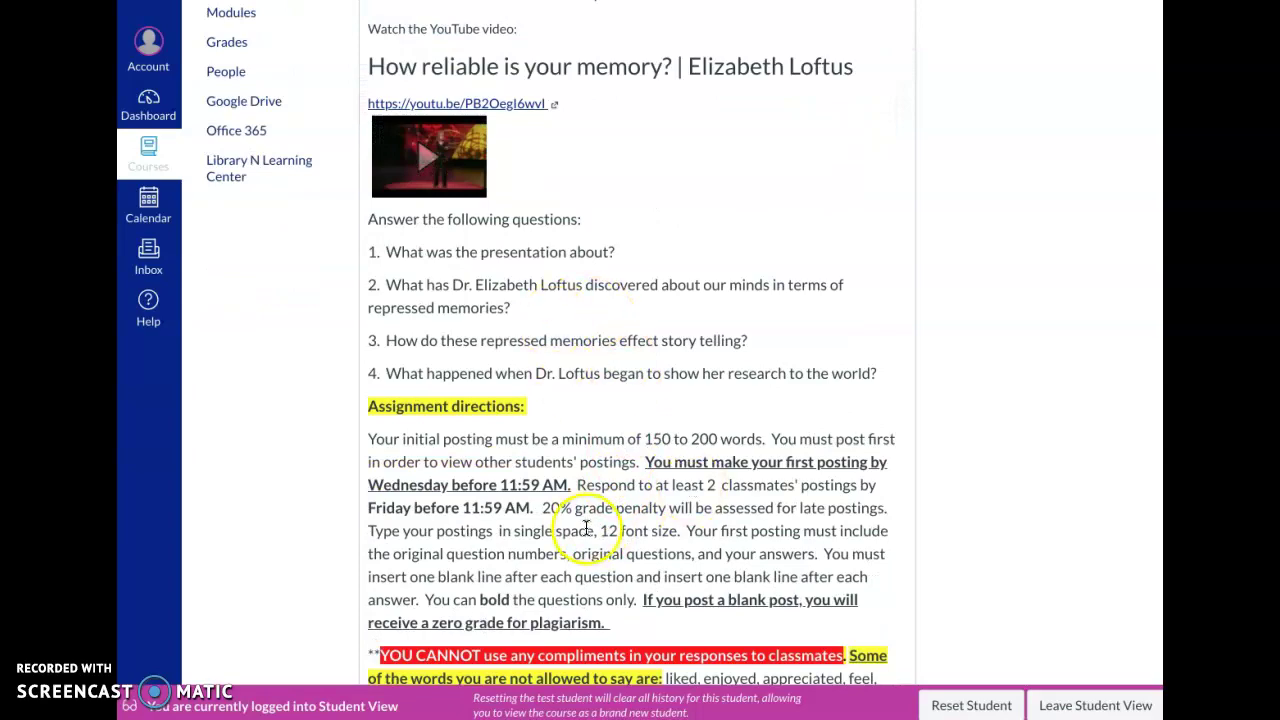
scroll(571, 543, down, 2)
scroll(629, 594, down, 10)
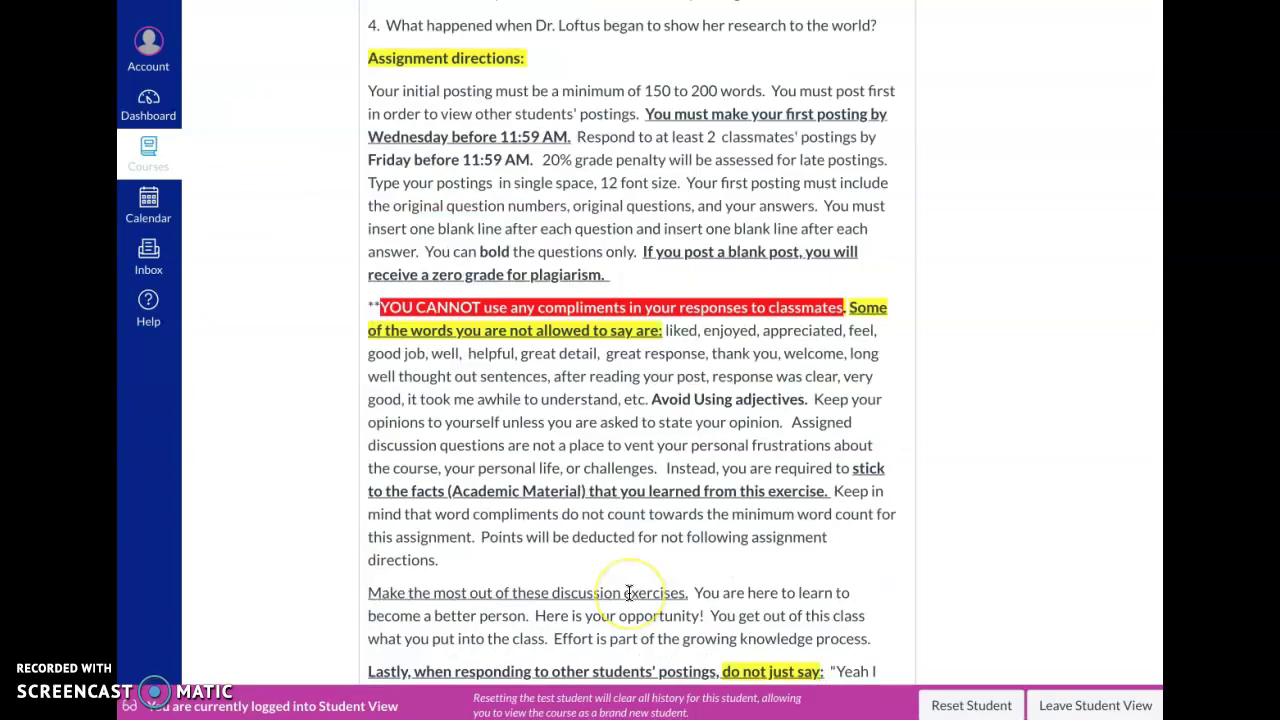
scroll(629, 594, down, 6)
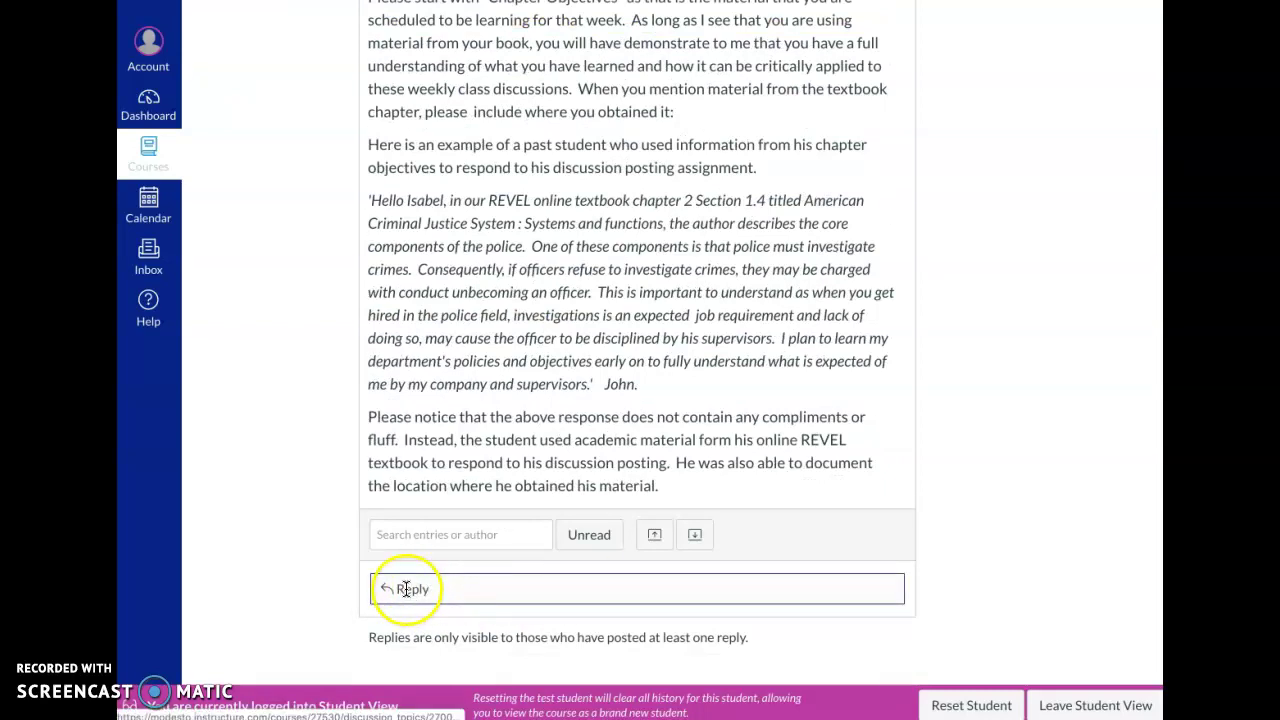
Post a test reply containing all-caps 'TO SEEE' and 'CORRECT', ending 'will not need any edits.'
click(411, 590)
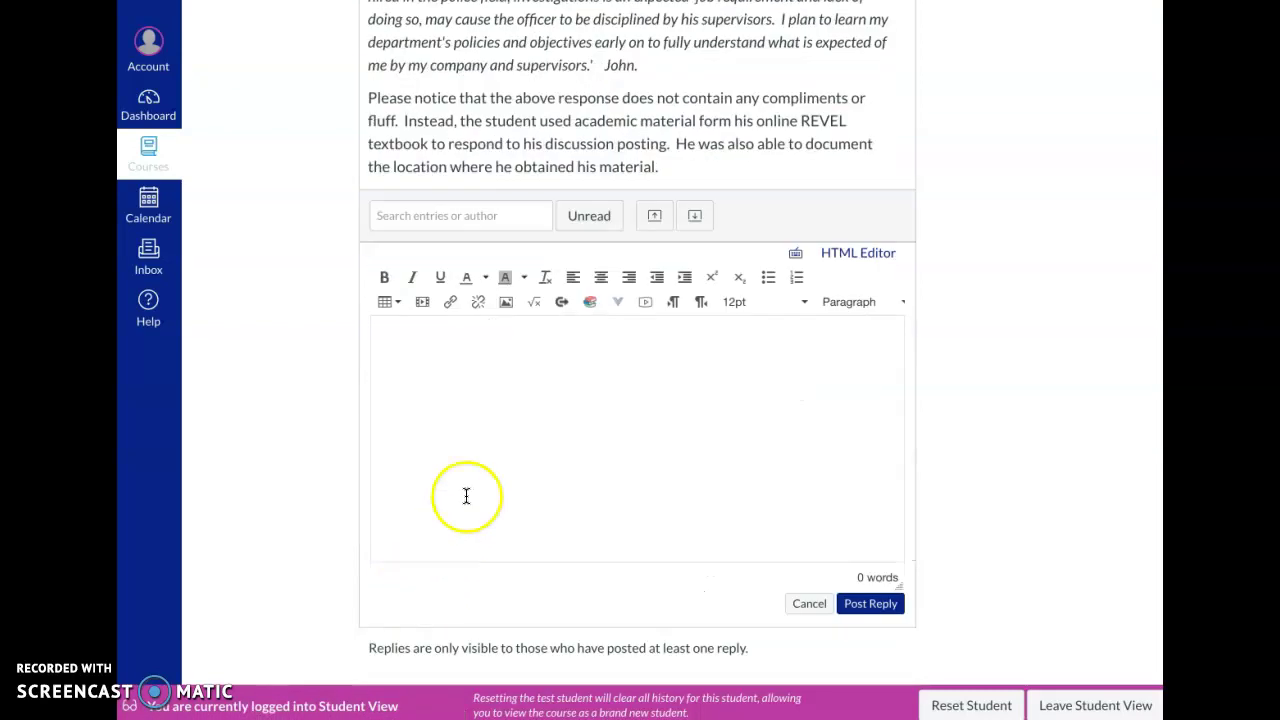
click(457, 397)
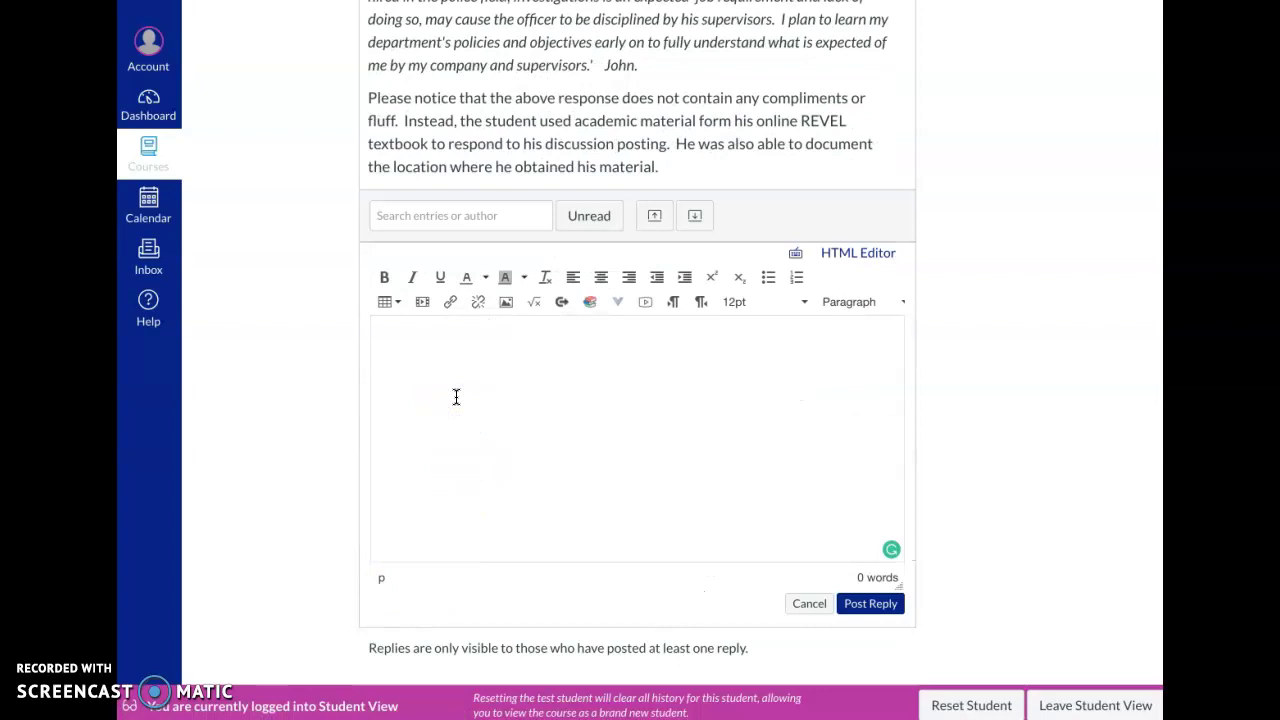
text(This is a)
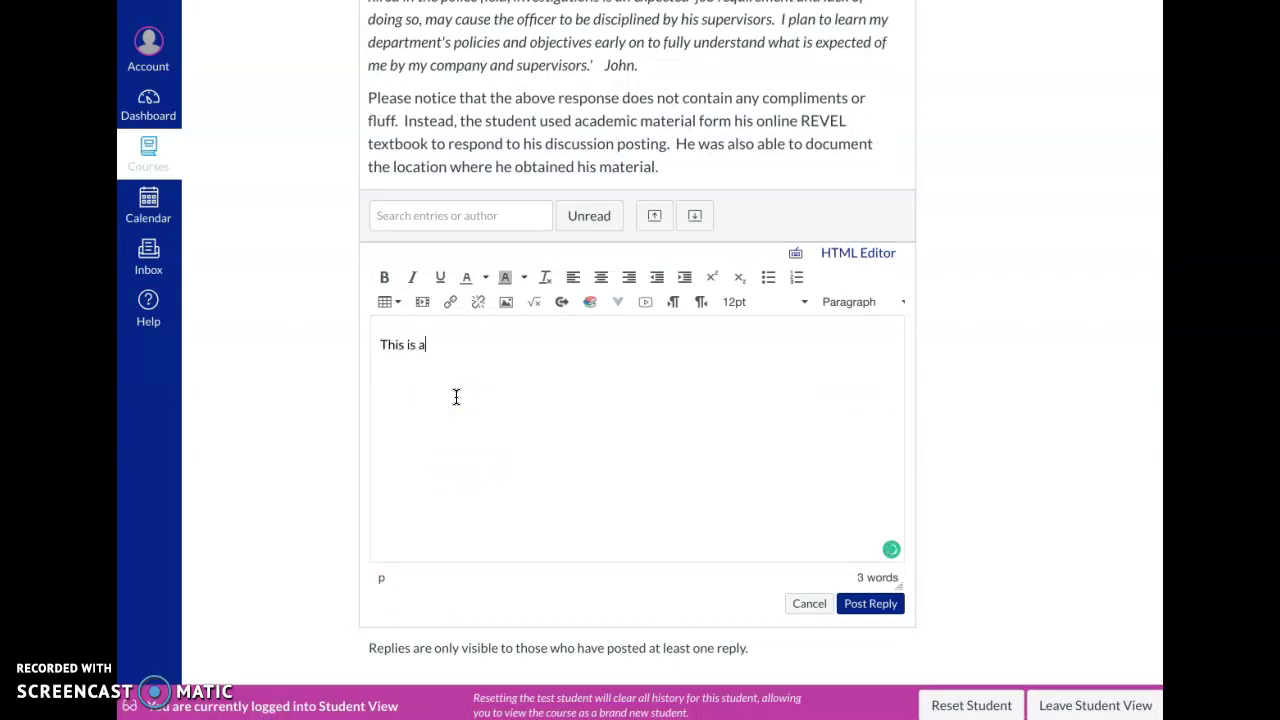
text( test discussion posting repl)
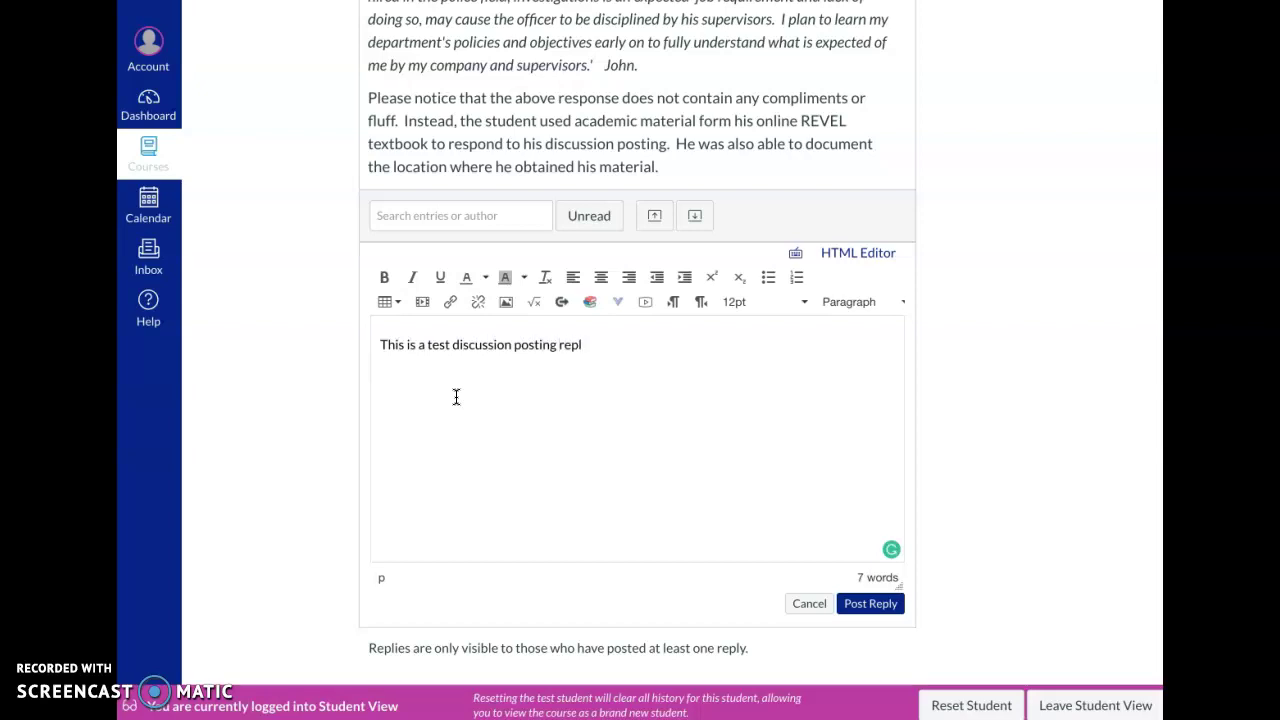
text(y TO SEEE if we are doing this )
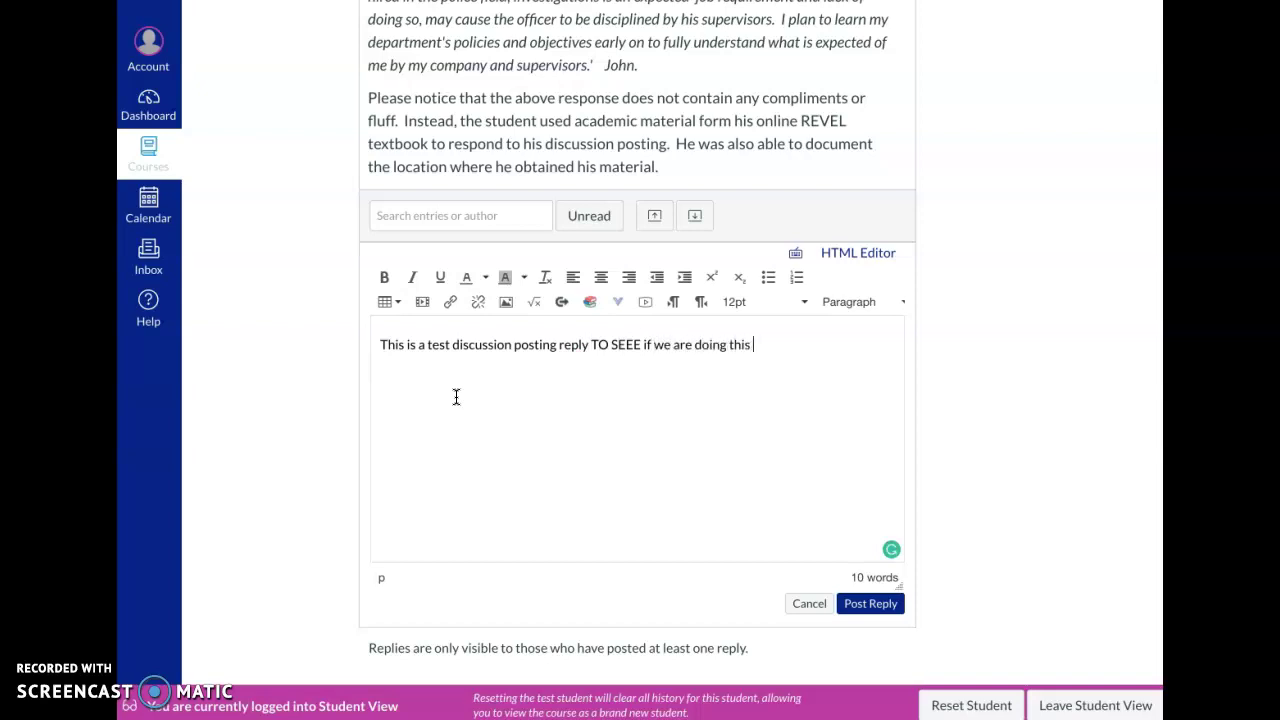
text(assignment CORRECT)
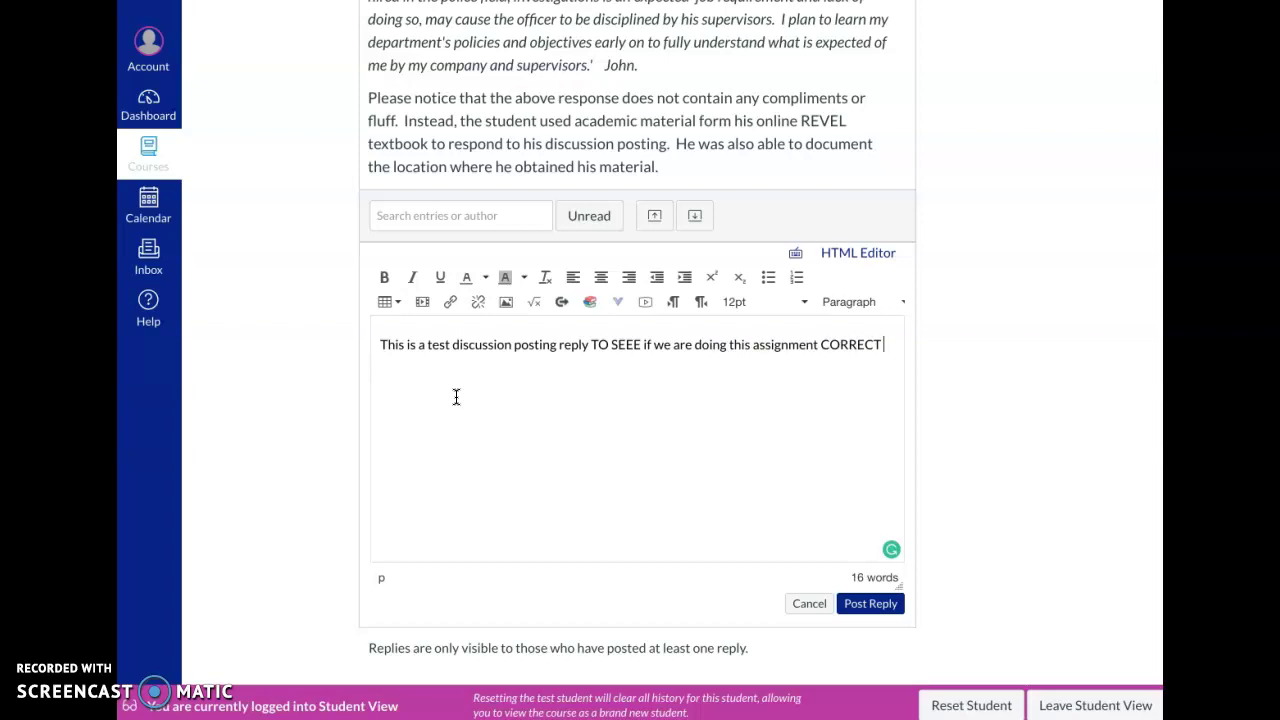
text( and will not need any edits.)
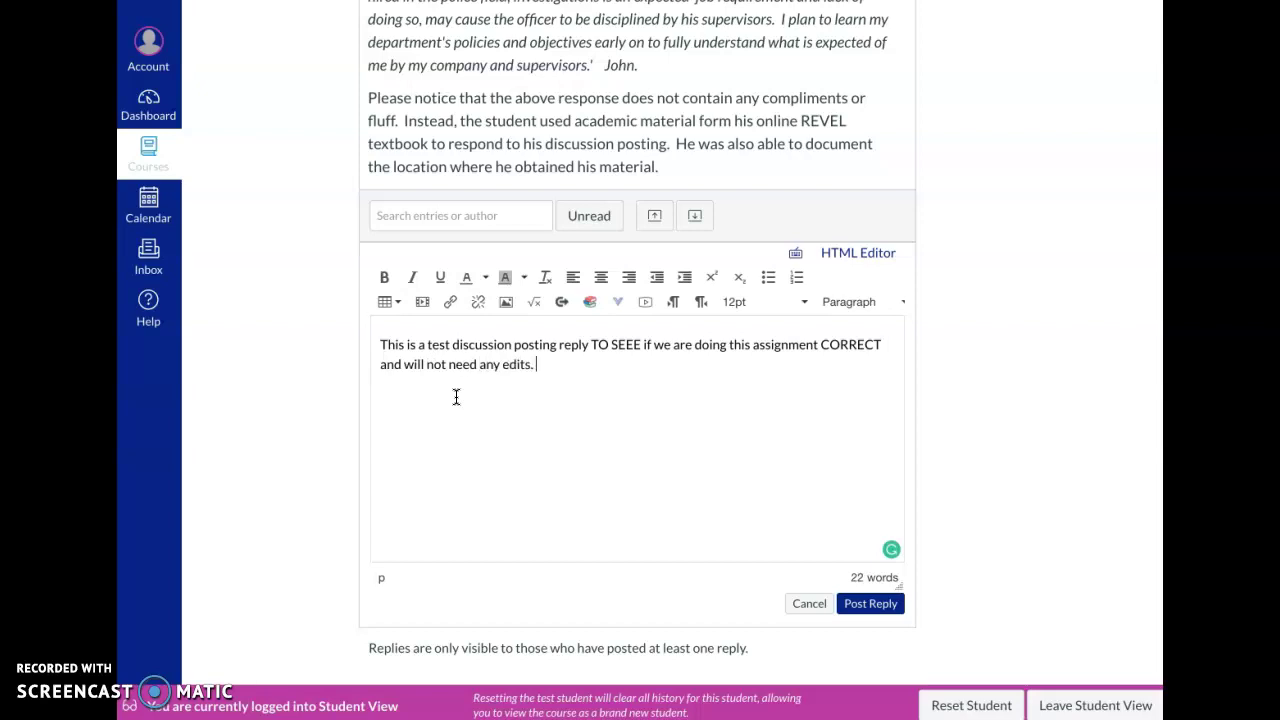
click(869, 605)
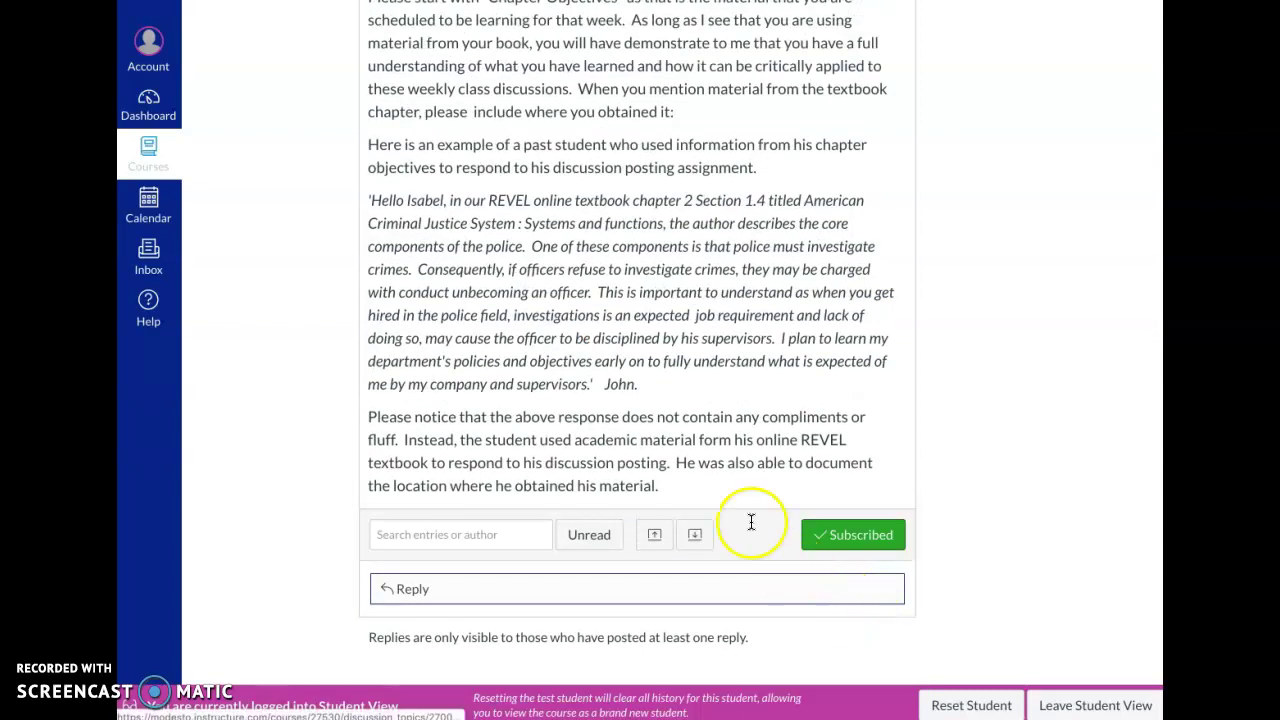
Highlight 'TO SEEE' in the new test student reply and open that reply's actions menu
click(726, 503)
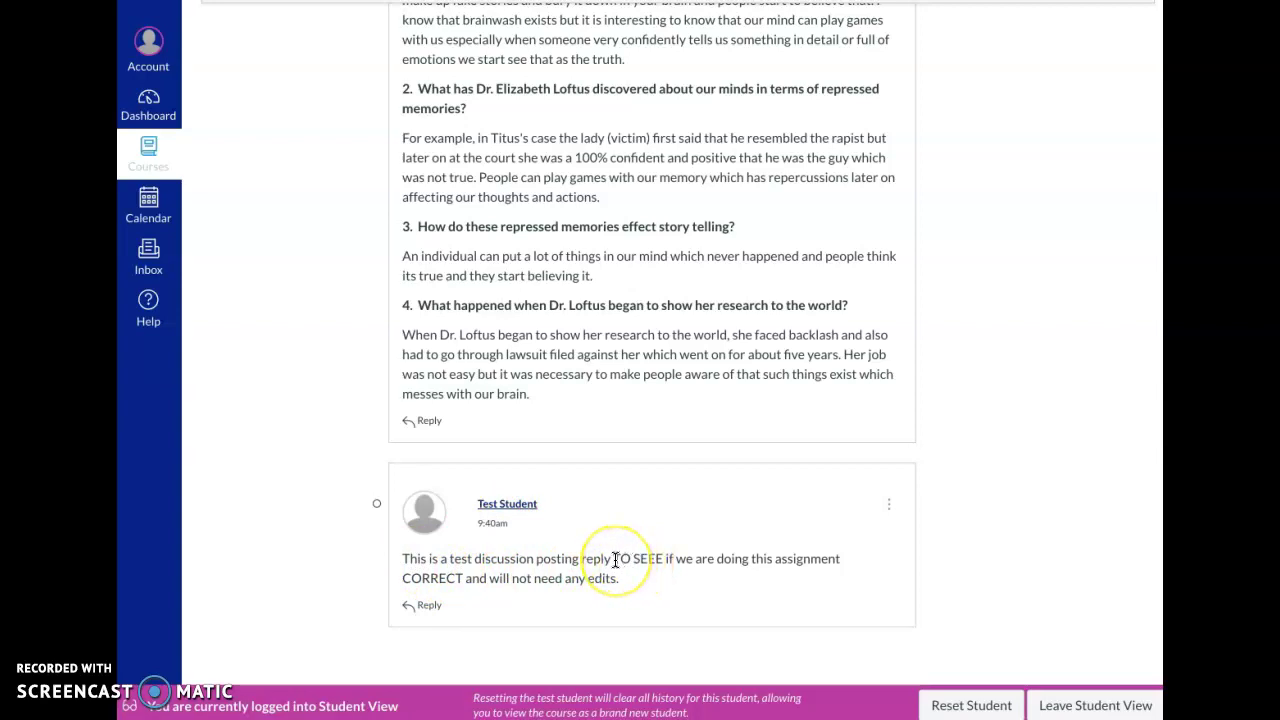
drag(613, 558, 666, 558)
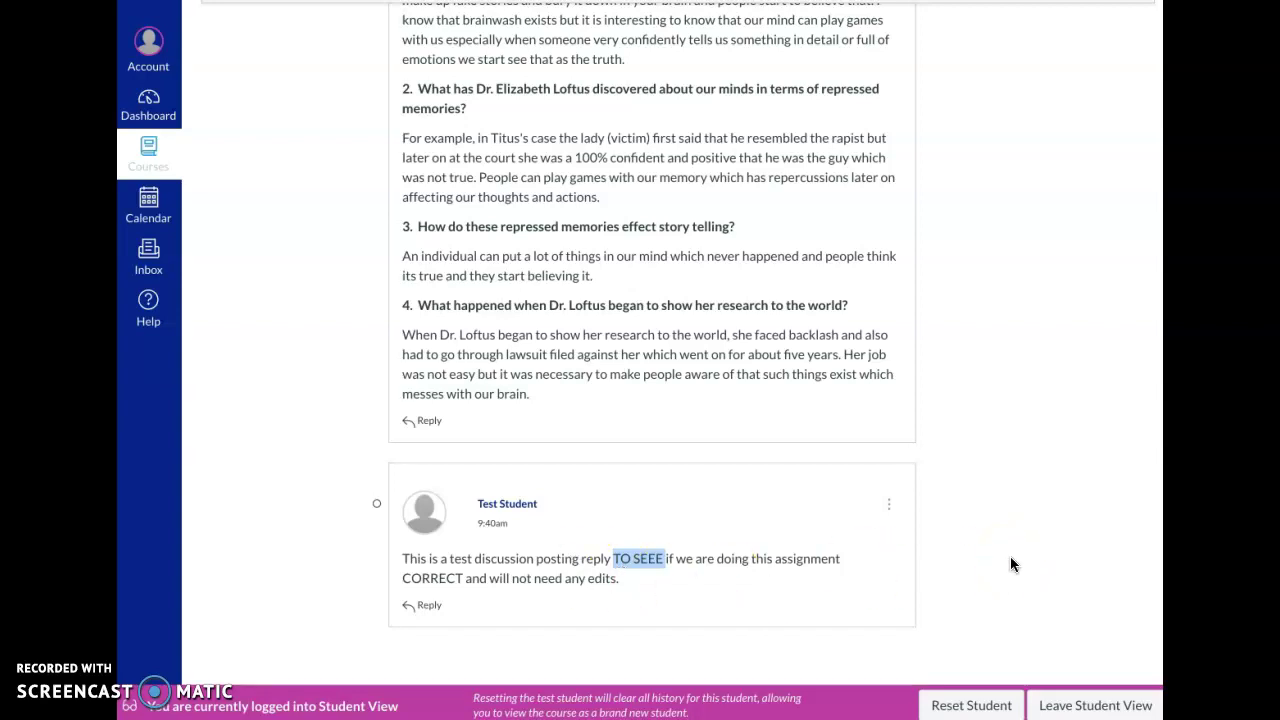
click(890, 508)
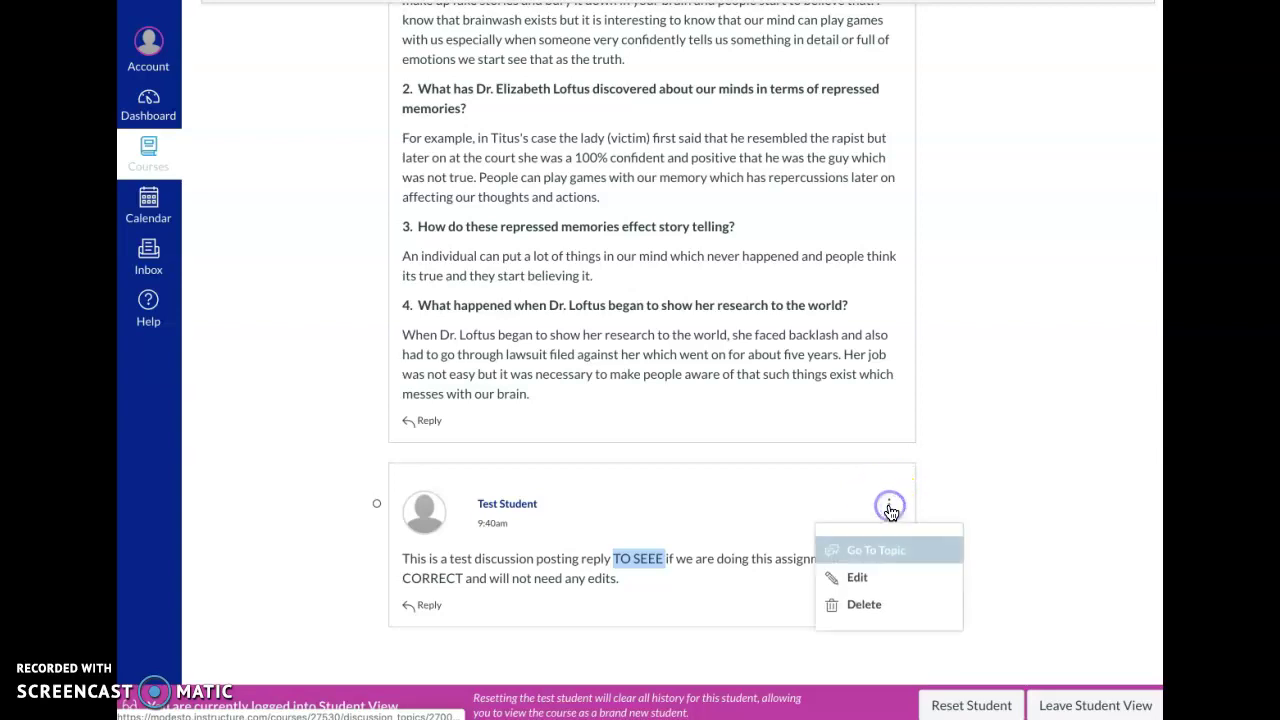
Edit the reply, replacing 'TO SEEE' with 'to see' and 'CORRECT' with 'correct'
click(857, 580)
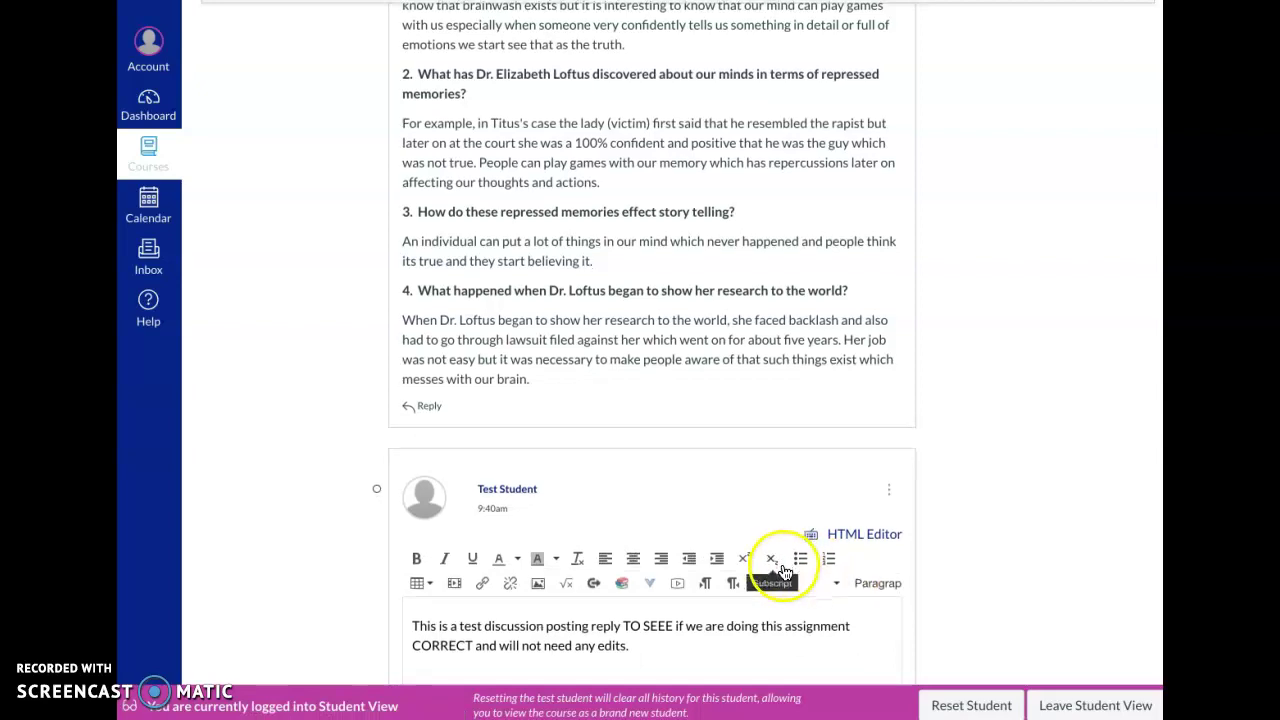
scroll(771, 571, down, 2)
scroll(779, 566, down, 2)
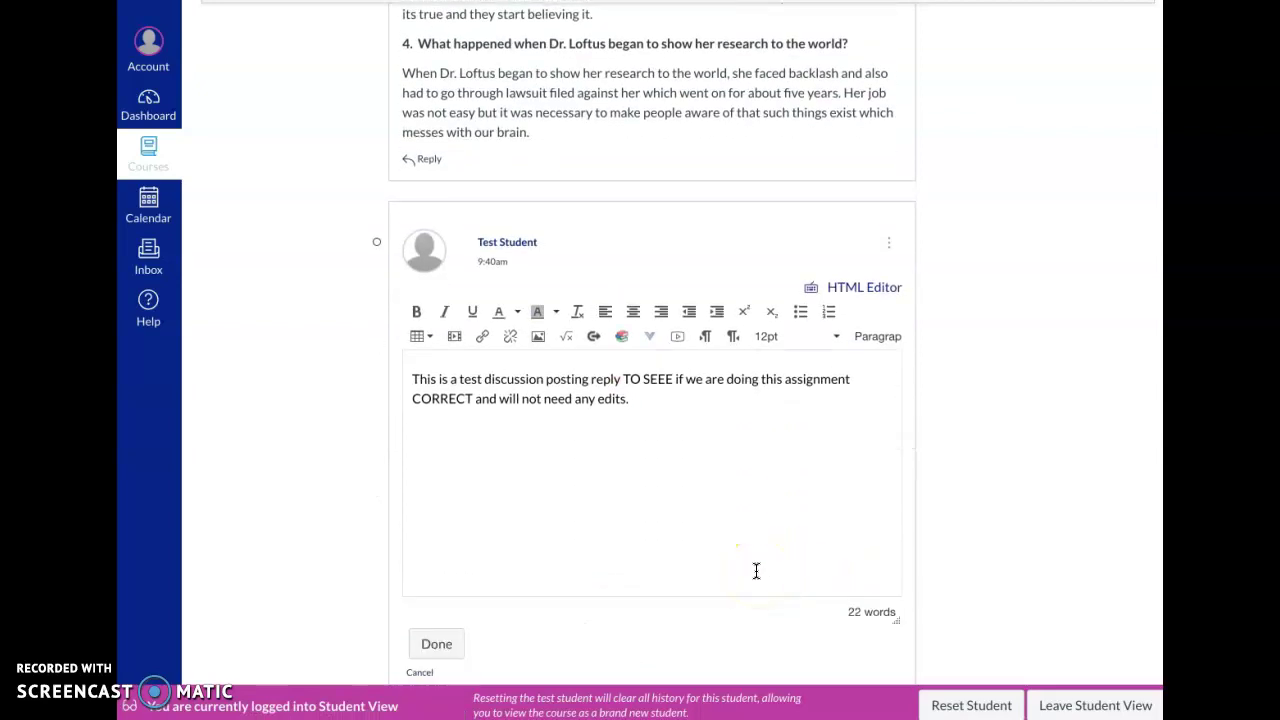
double_click(656, 382)
drag(656, 382, 624, 380)
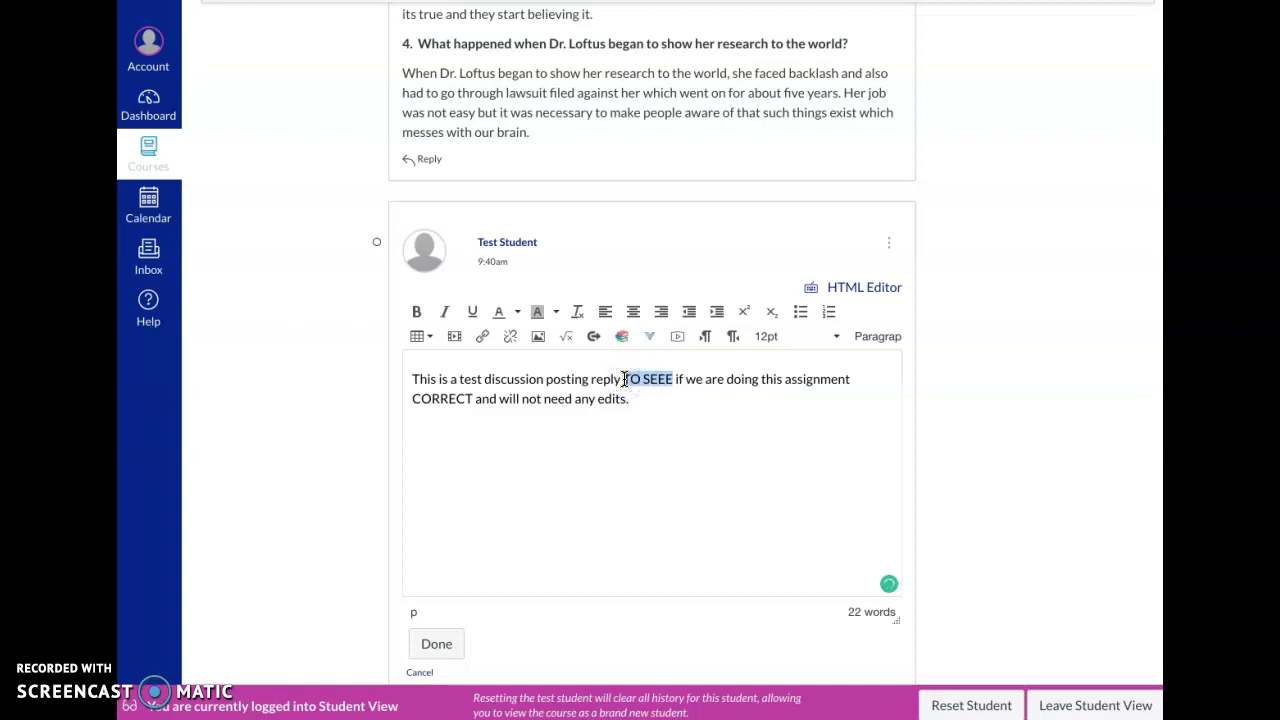
text(to see)
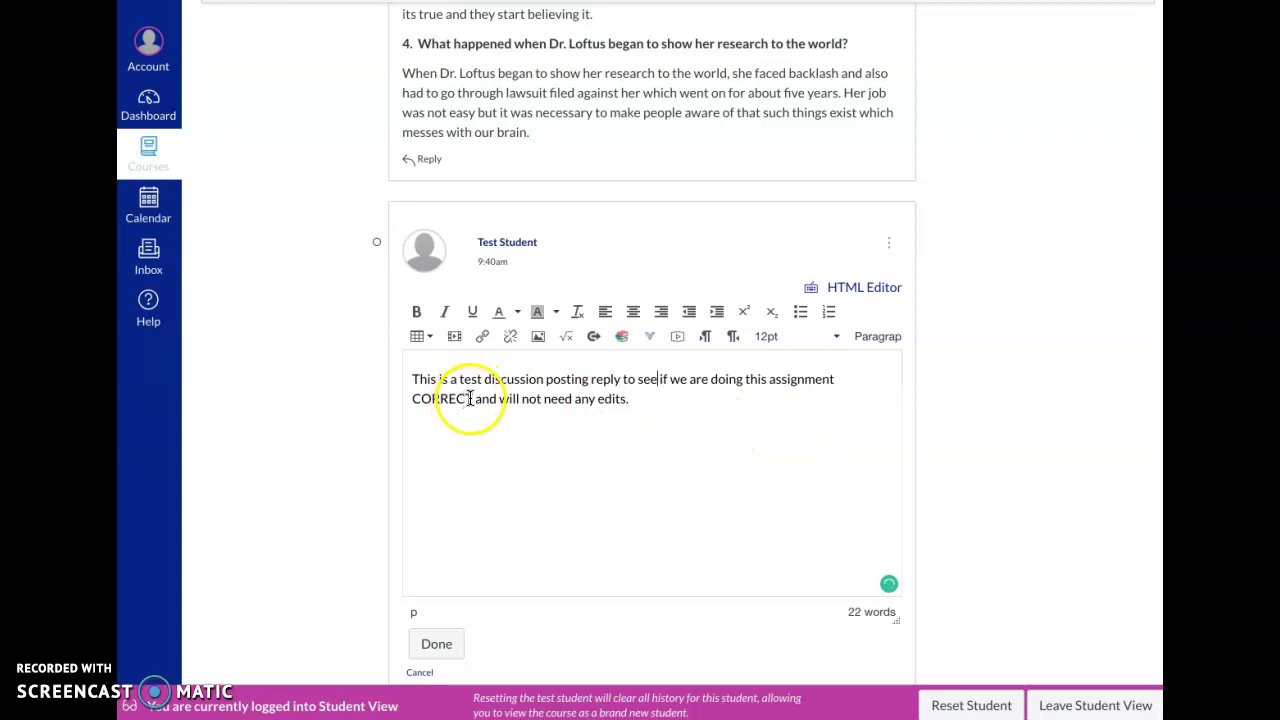
drag(472, 398, 415, 399)
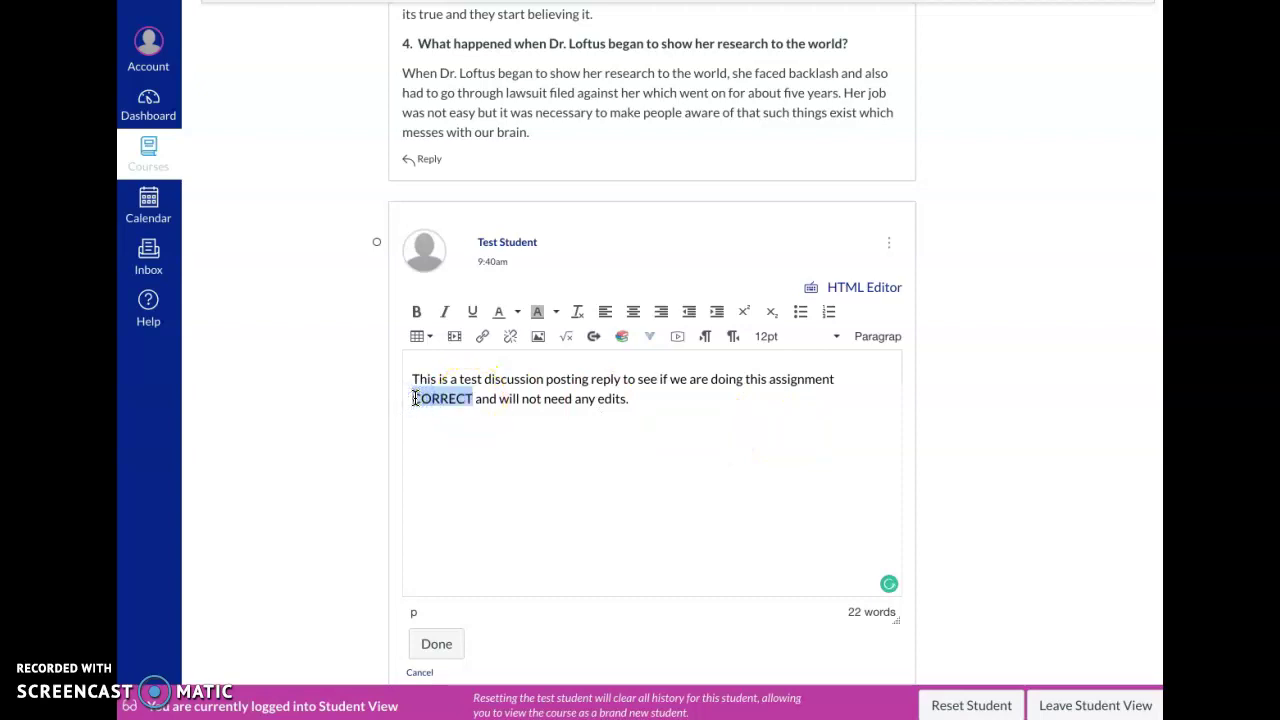
text(correct)
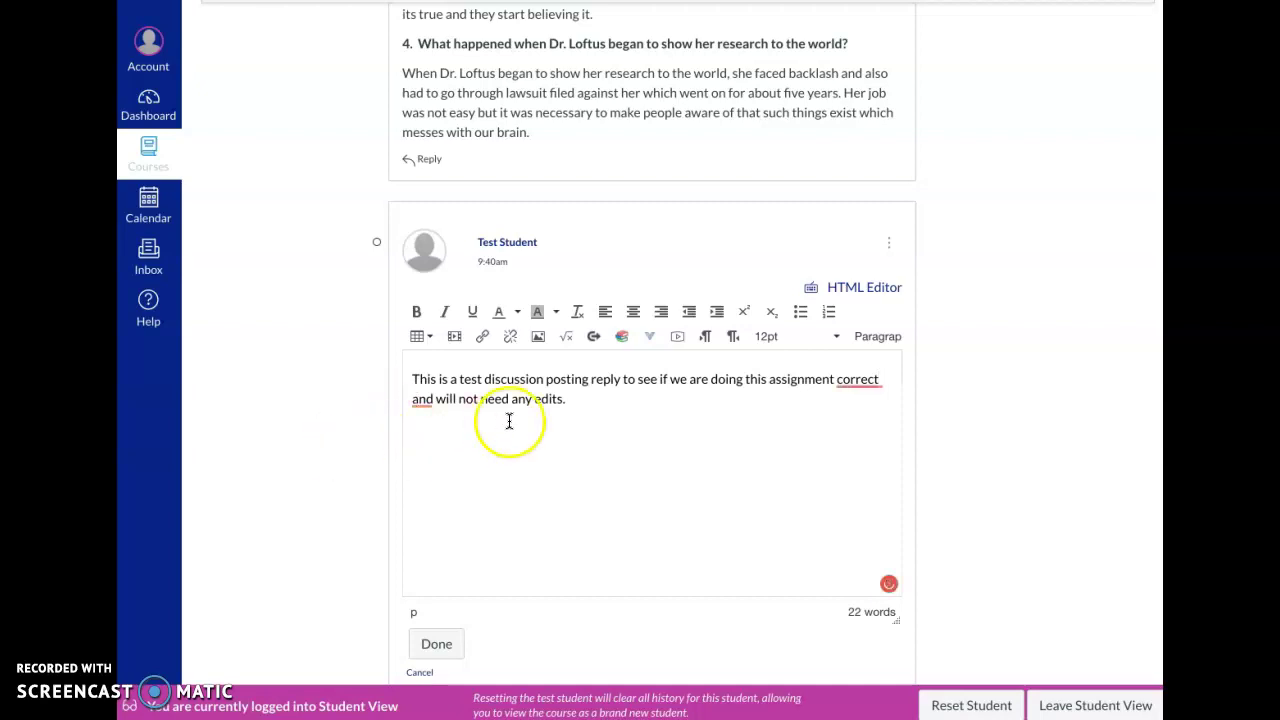
Accept Grammarly's 'correctly' suggestion and append 'This completes our edit demonstration'
click(588, 402)
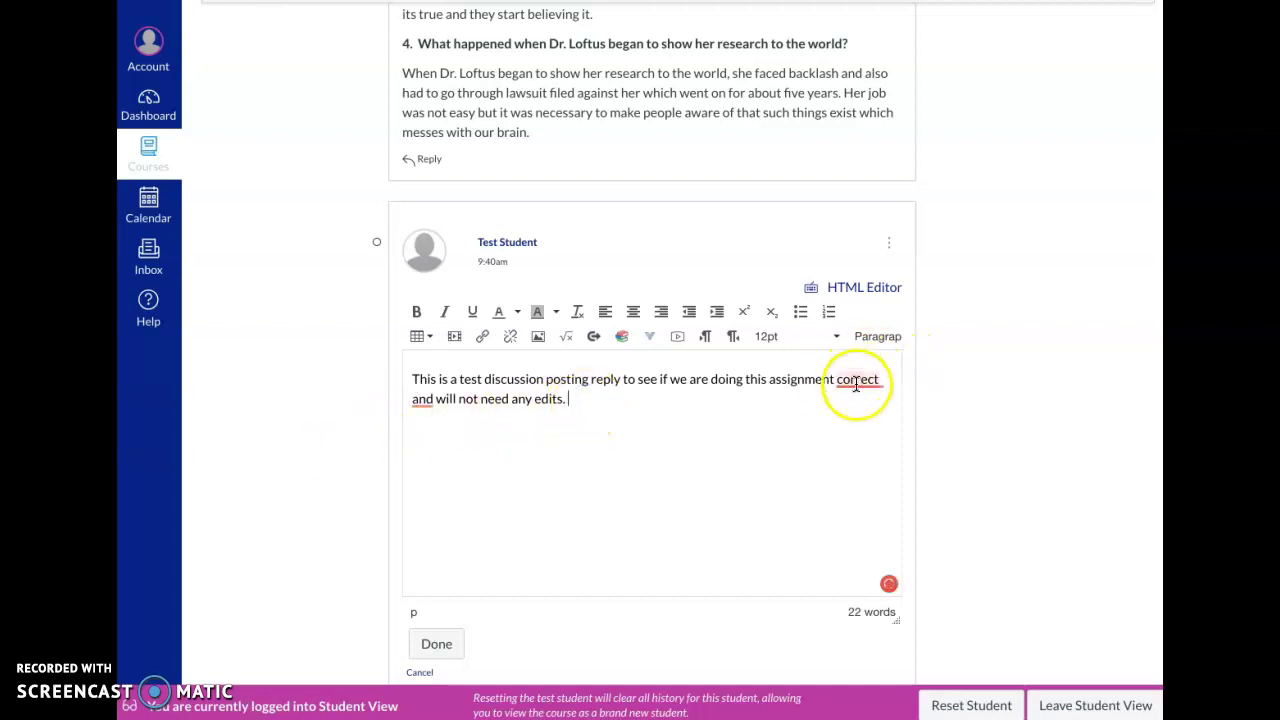
mouse_move(852, 381)
click(870, 300)
click(608, 401)
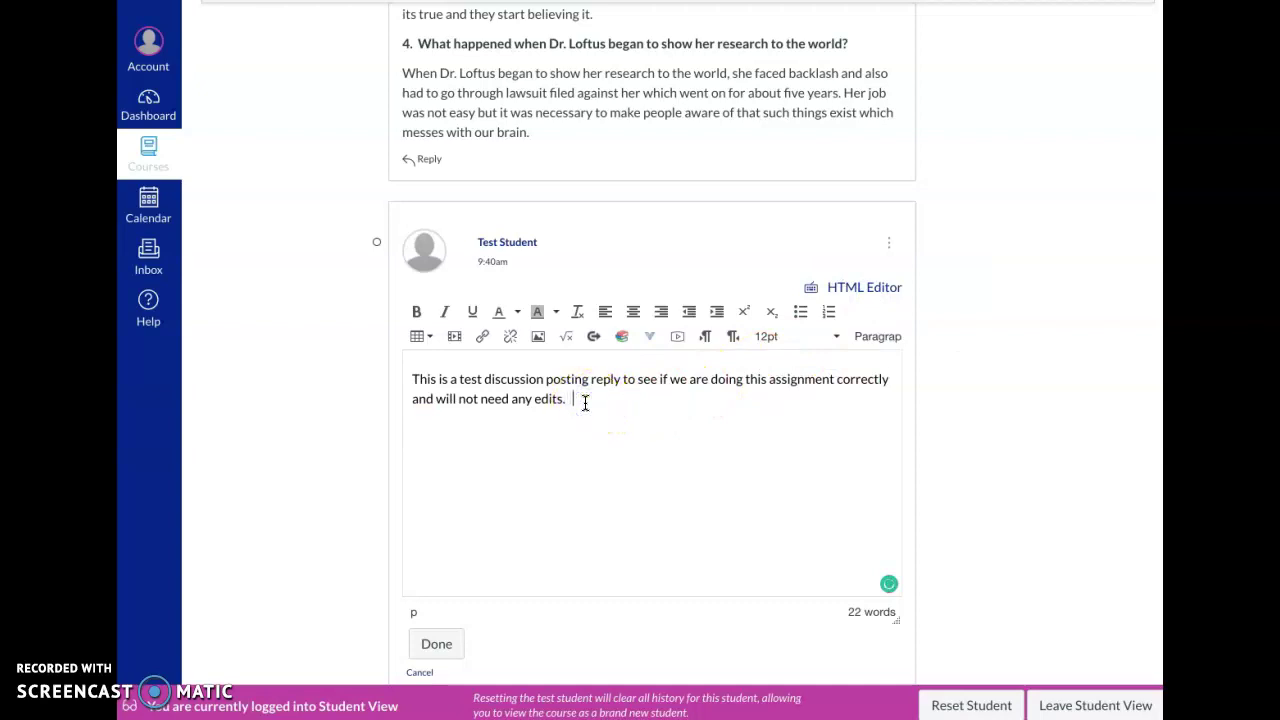
text(This completes our edit d)
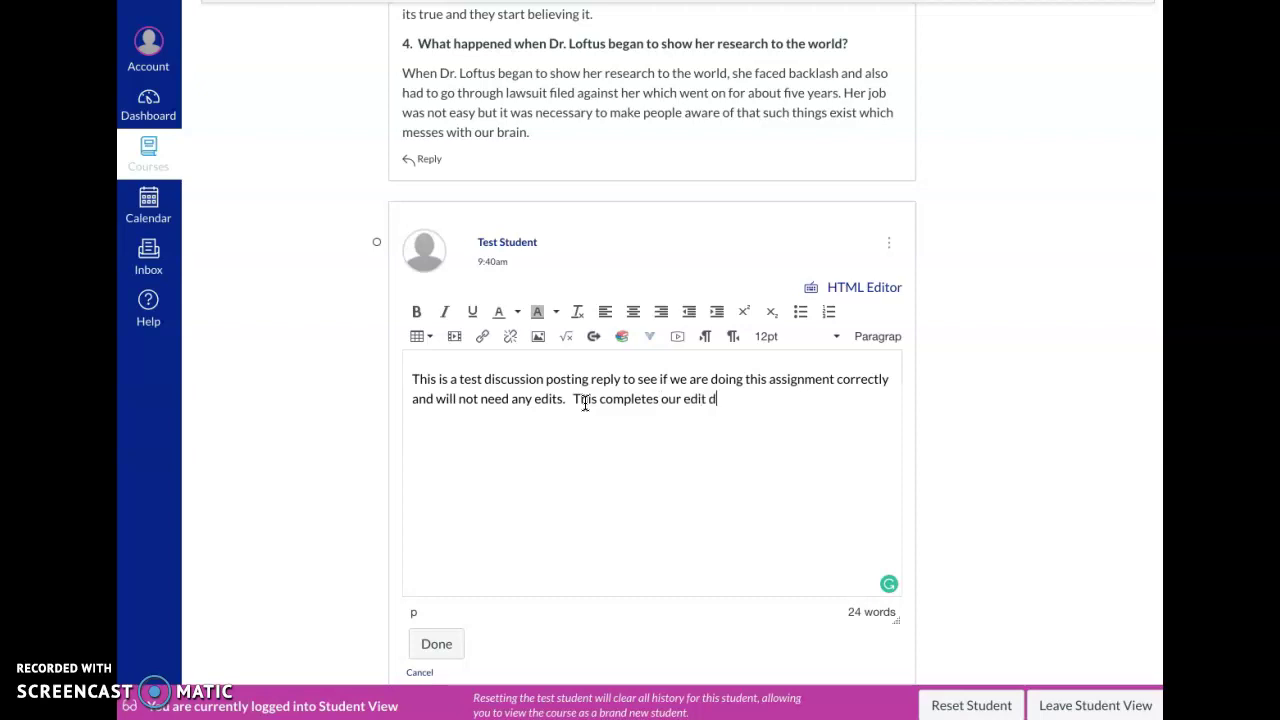
text(emonstration)
click(436, 641)
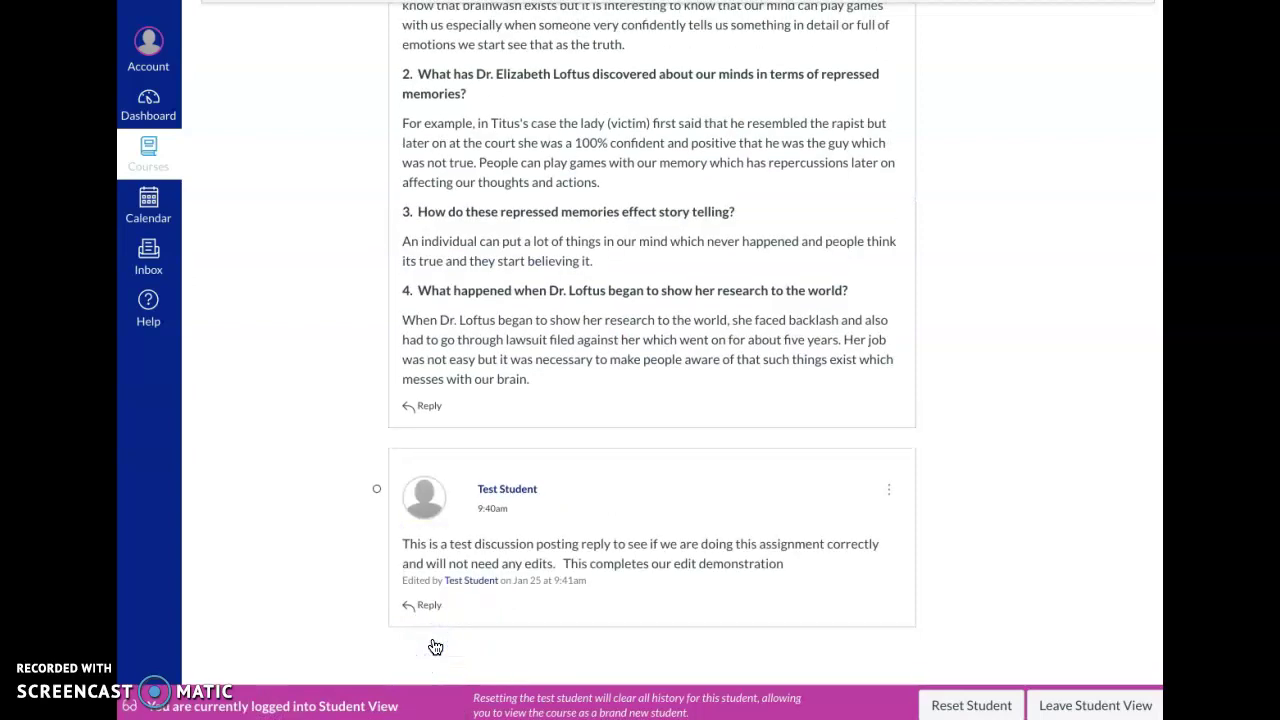